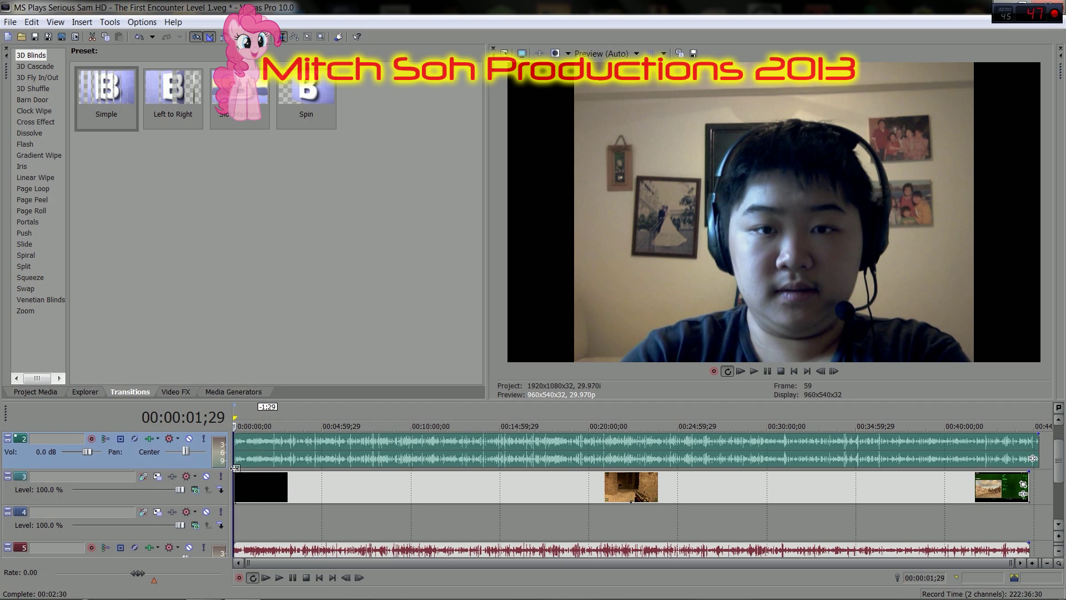
scroll(238, 473, up, 3)
scroll(237, 473, up, 3)
scroll(278, 477, up, 2)
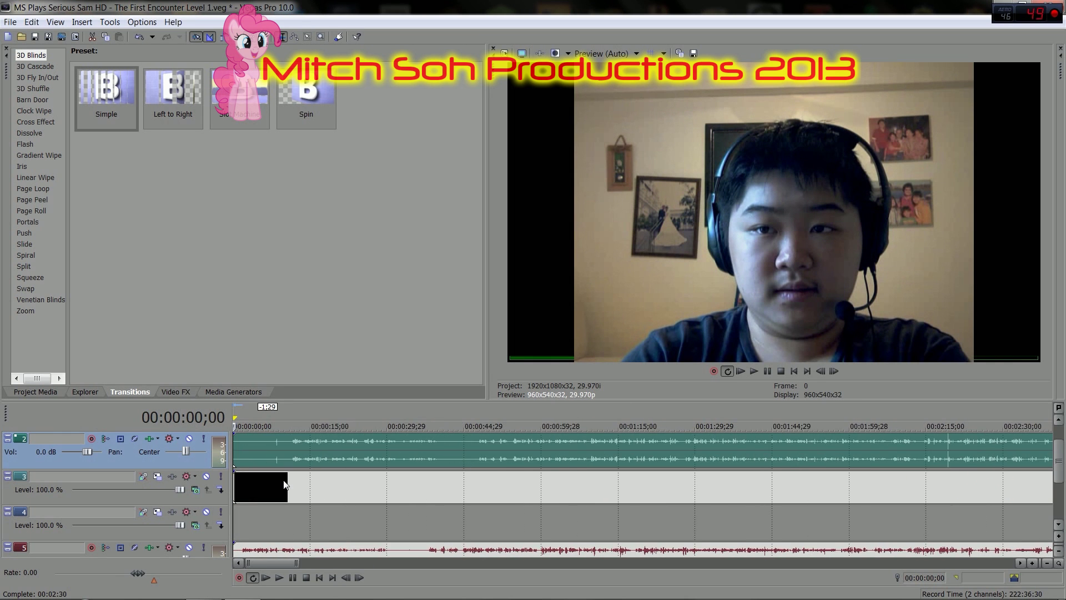
- Align the track 3/5 gameplay events with the start of the track 2 webcam audio
drag(316, 485, 369, 480)
click(296, 459)
scroll(416, 500, up, 2)
scroll(544, 525, up, 3)
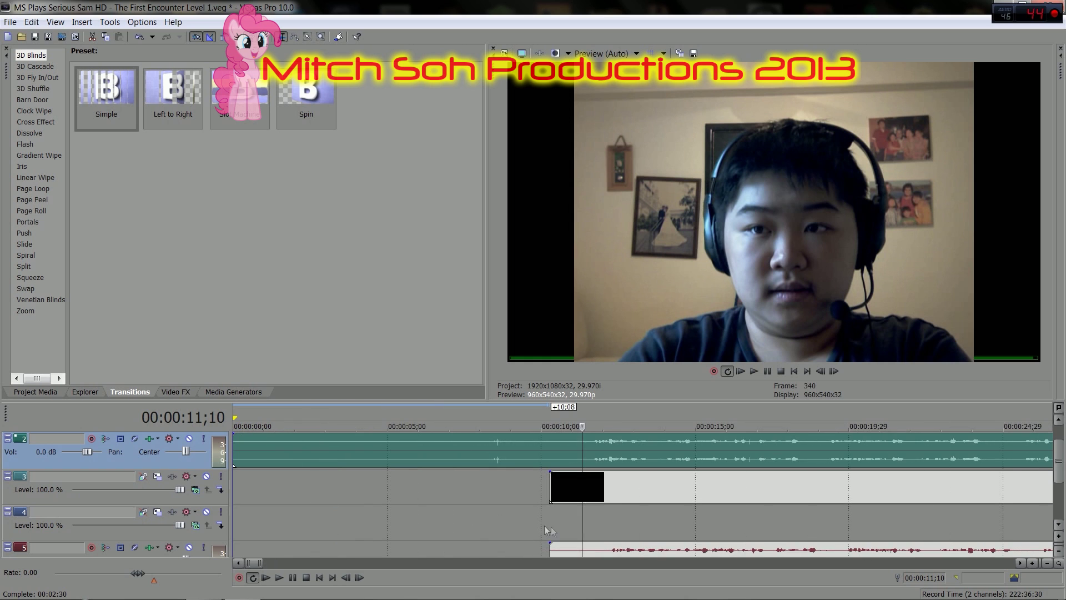
drag(630, 553, 615, 546)
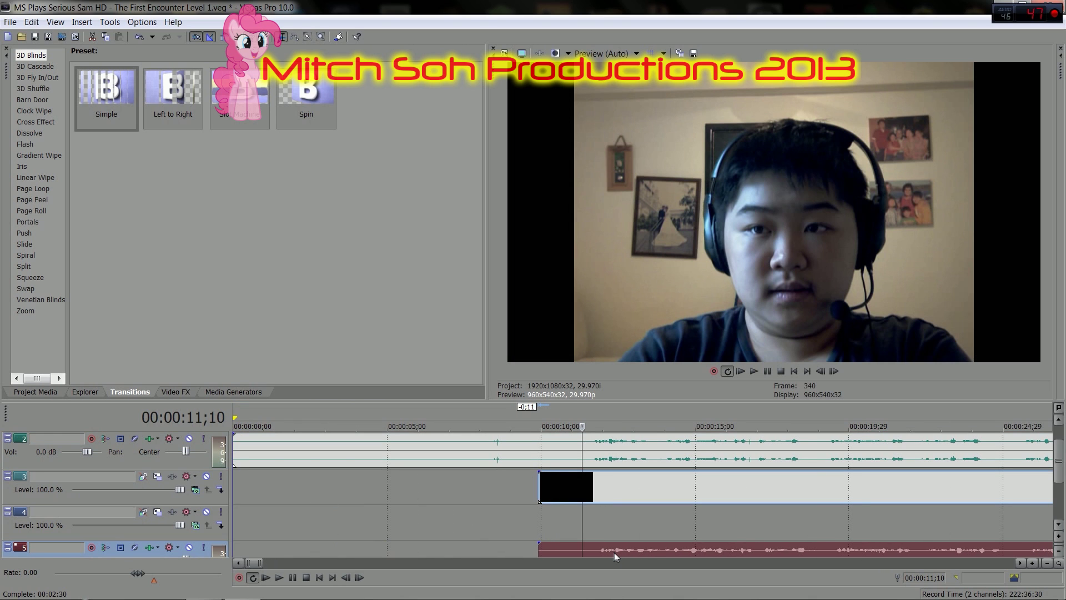
click(592, 450)
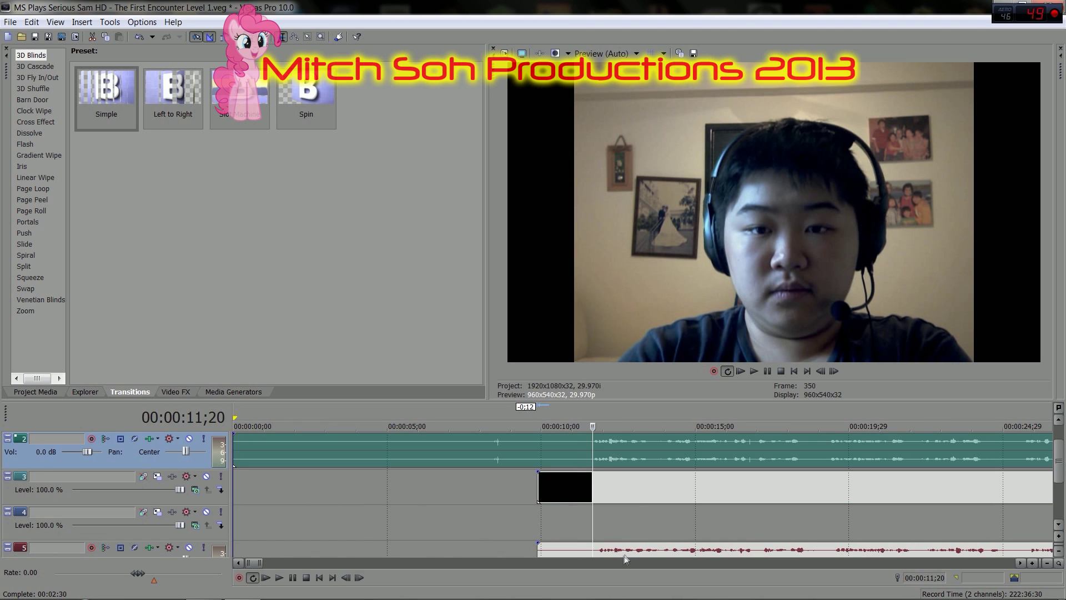
- Fine-tune the gameplay alignment and trim the webcam event's end to 00:44:54;23
drag(616, 553, 613, 552)
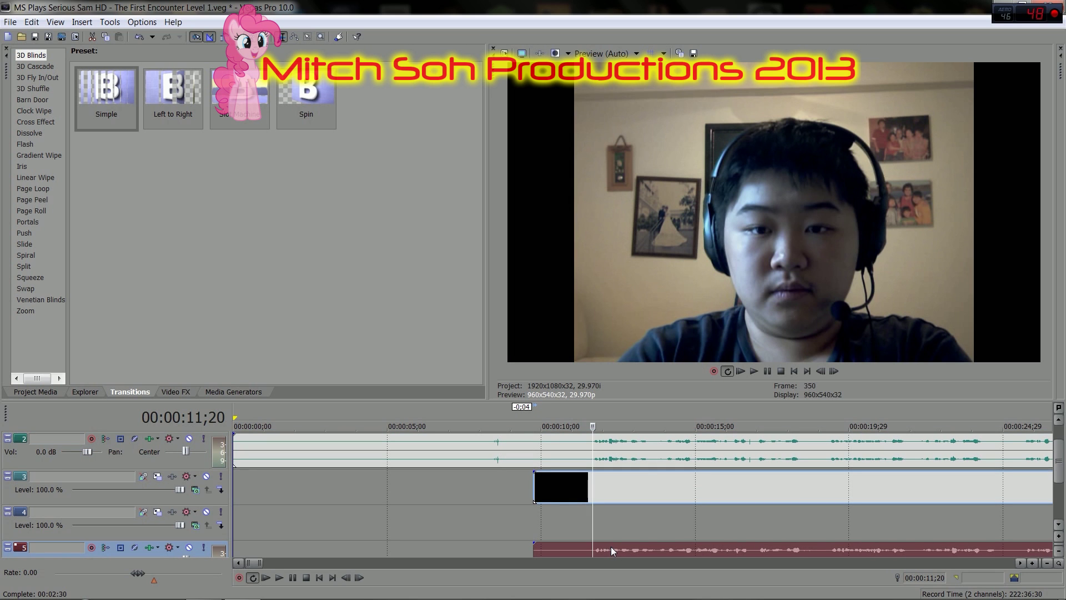
scroll(653, 464, down, 3)
scroll(653, 463, down, 3)
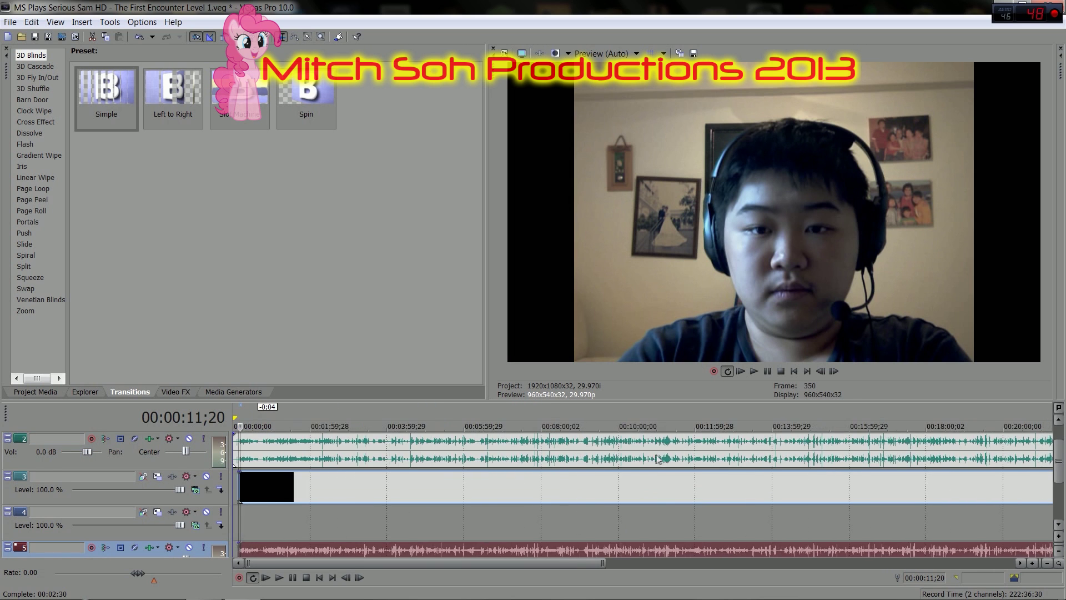
scroll(653, 464, down, 2)
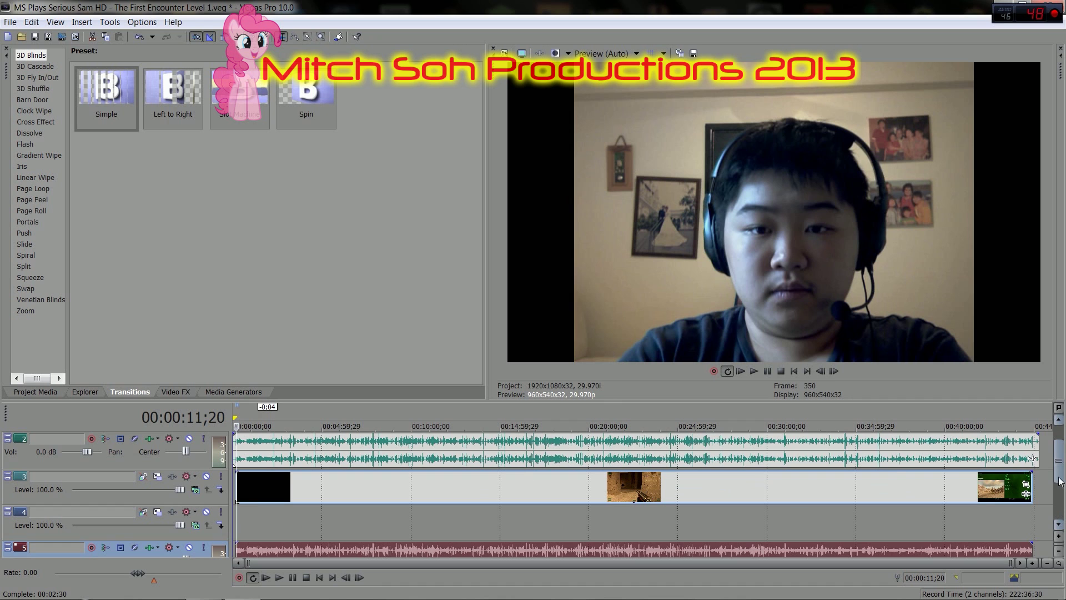
click(1033, 453)
scroll(1034, 452, up, 2)
scroll(1034, 452, up, 3)
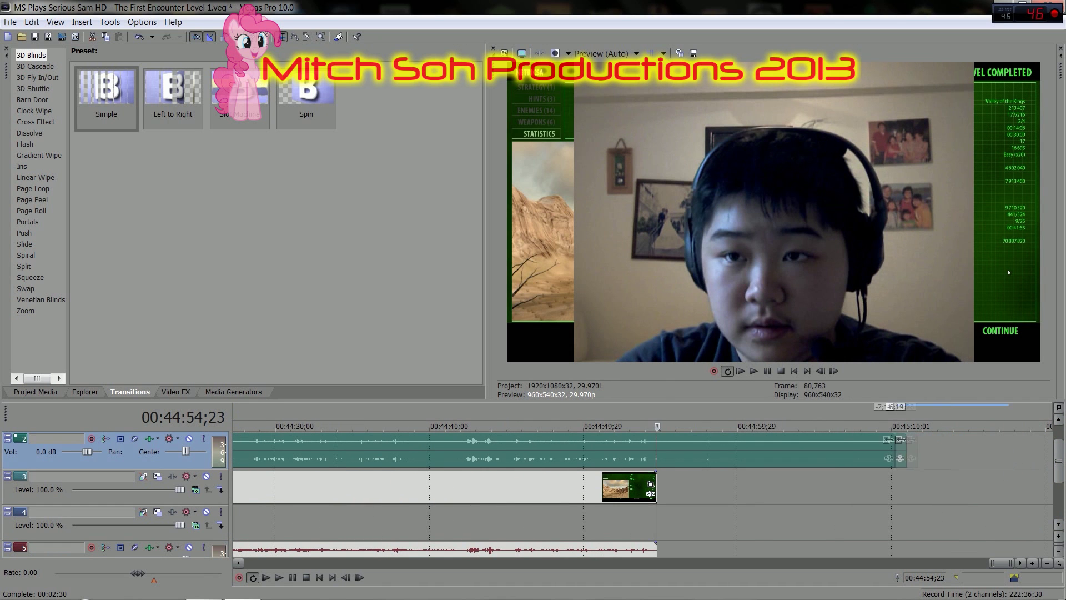
drag(1009, 450, 657, 450)
scroll(608, 450, down, 2)
scroll(608, 450, down, 5)
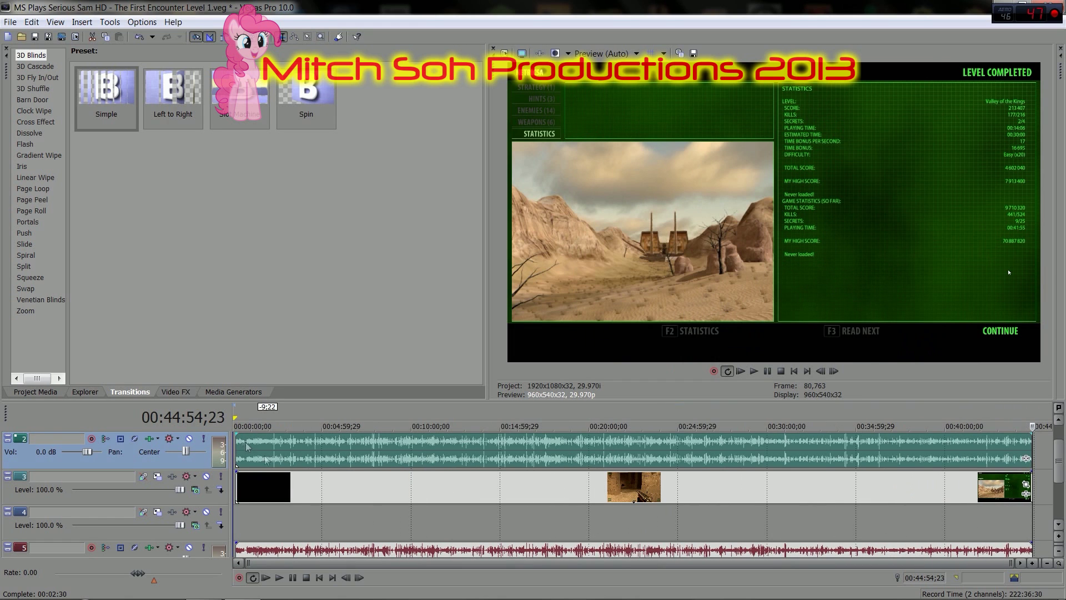
- Delete the empty video track 4
click(240, 523)
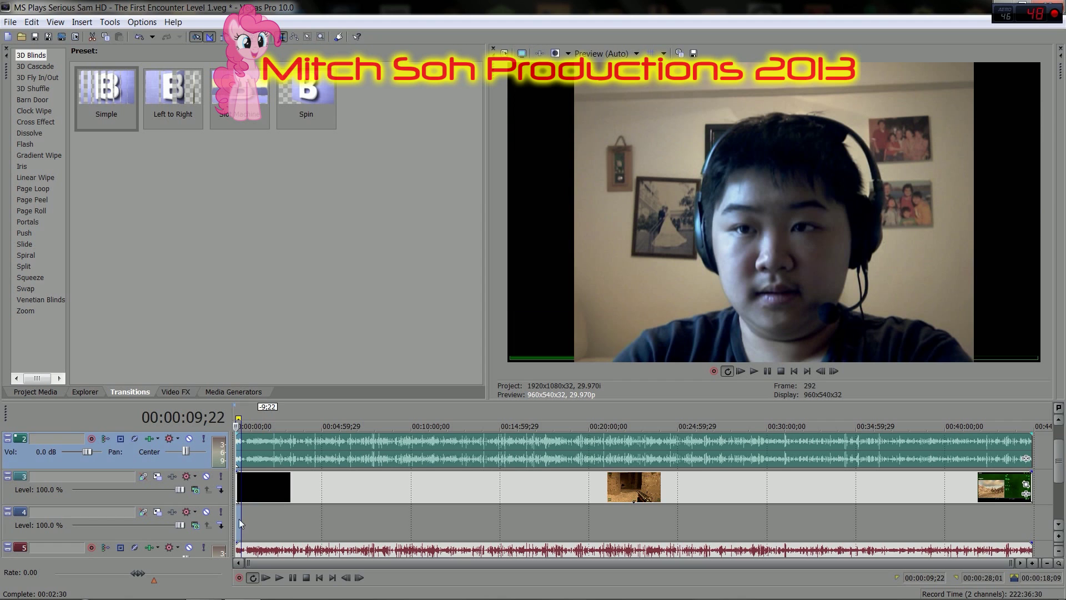
click(236, 421)
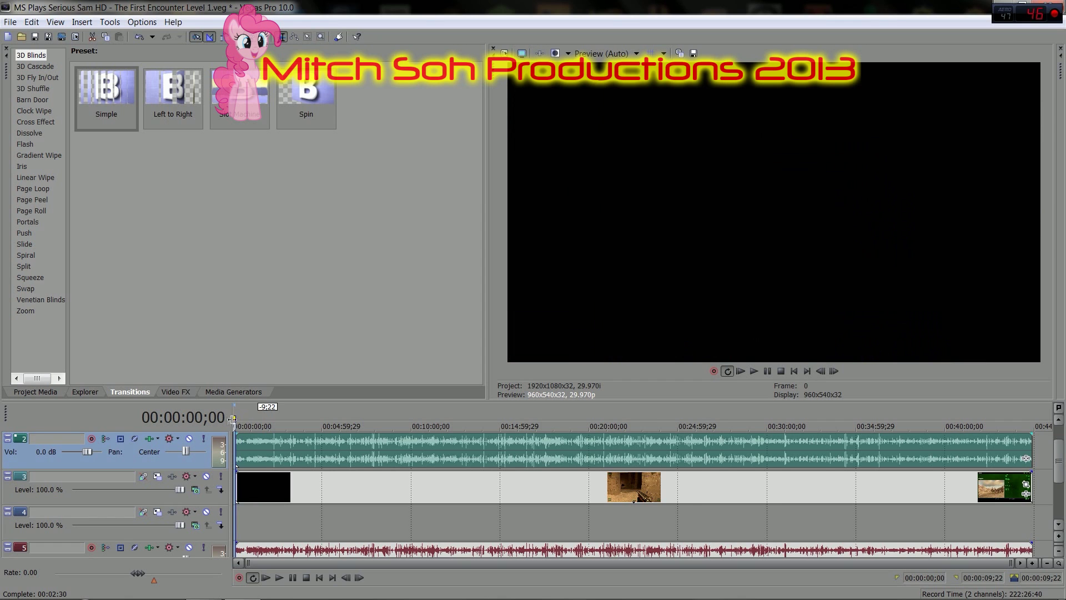
scroll(236, 443, up, 4)
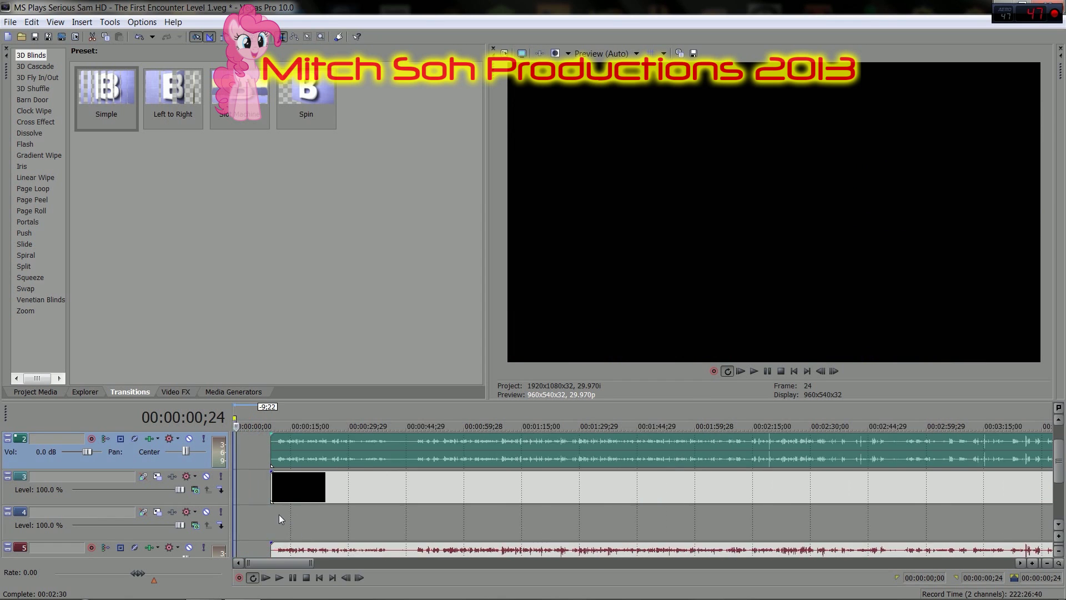
scroll(279, 514, up, 3)
click(239, 421)
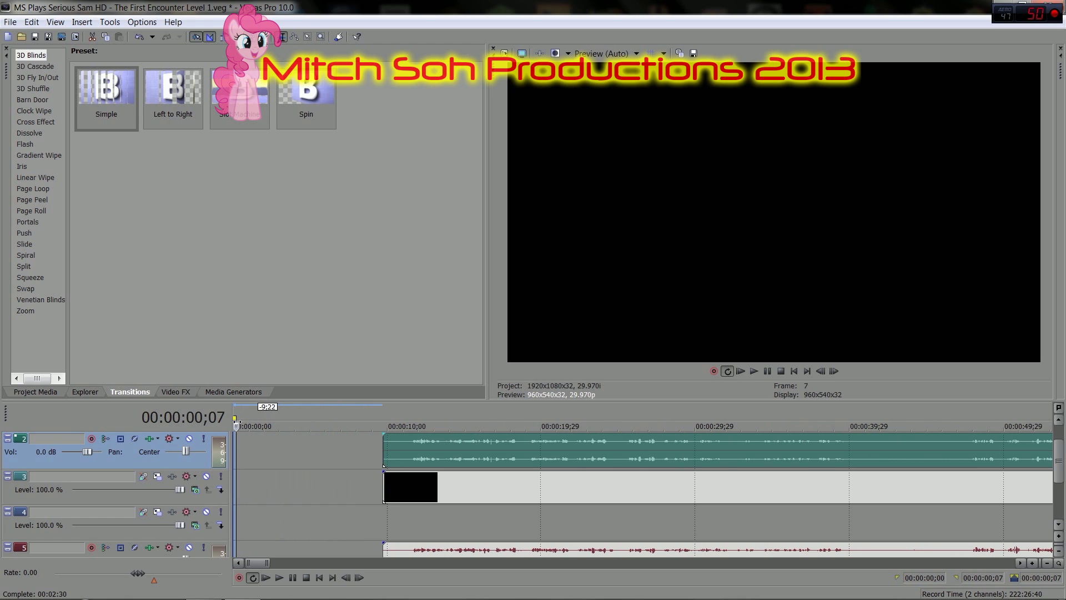
click(234, 421)
right_click(431, 532)
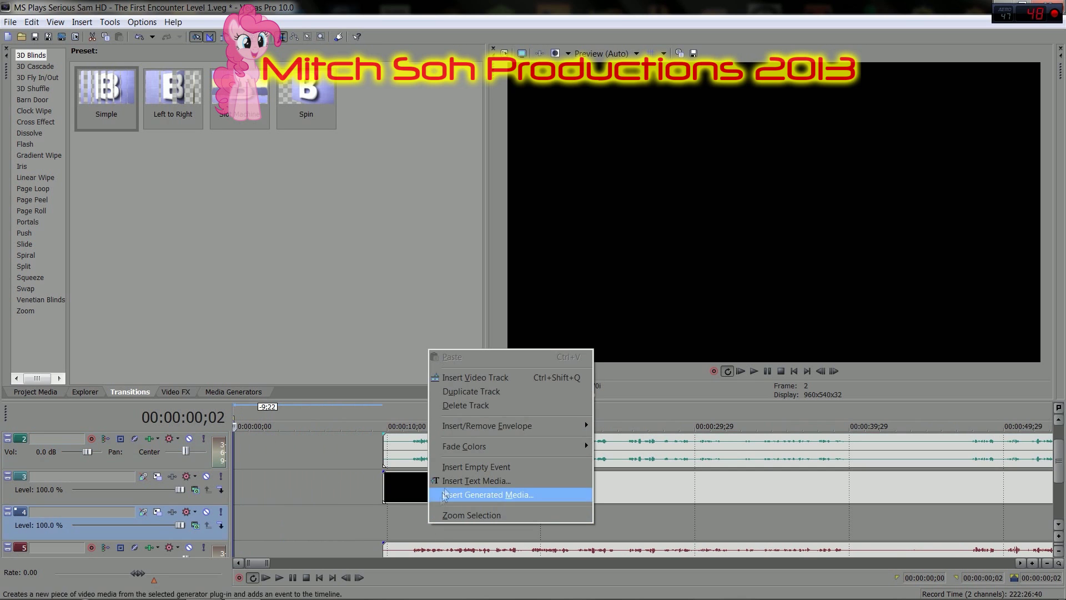
click(456, 407)
- Trim the audio and gameplay event starts to 00:00:11;14, then move all events to 00:00:00
click(394, 467)
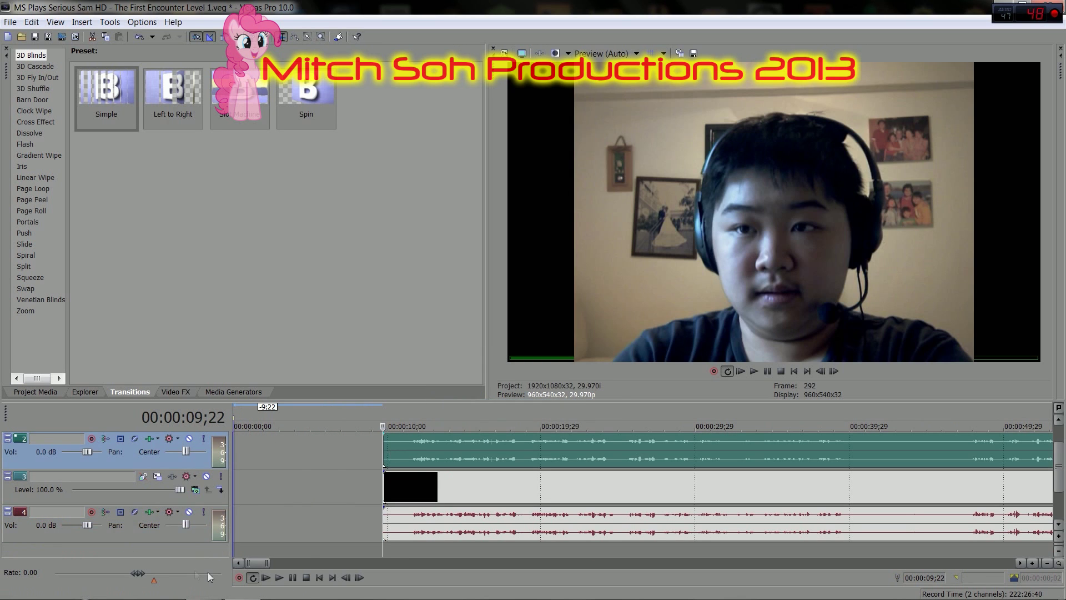
scroll(334, 466, down, 3)
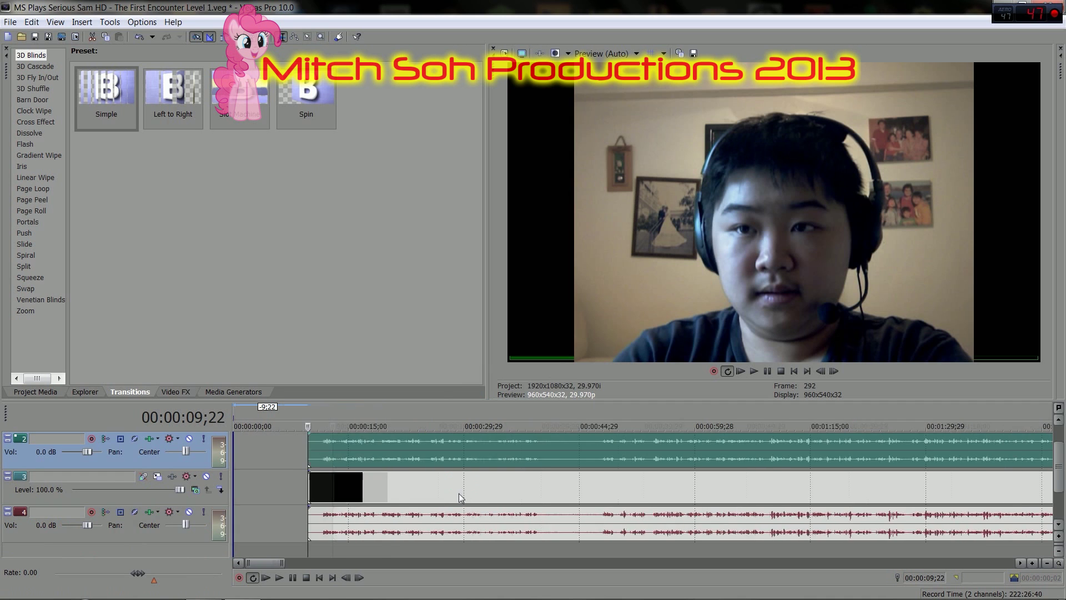
scroll(333, 467, down, 3)
scroll(274, 459, down, 3)
scroll(273, 460, up, 5)
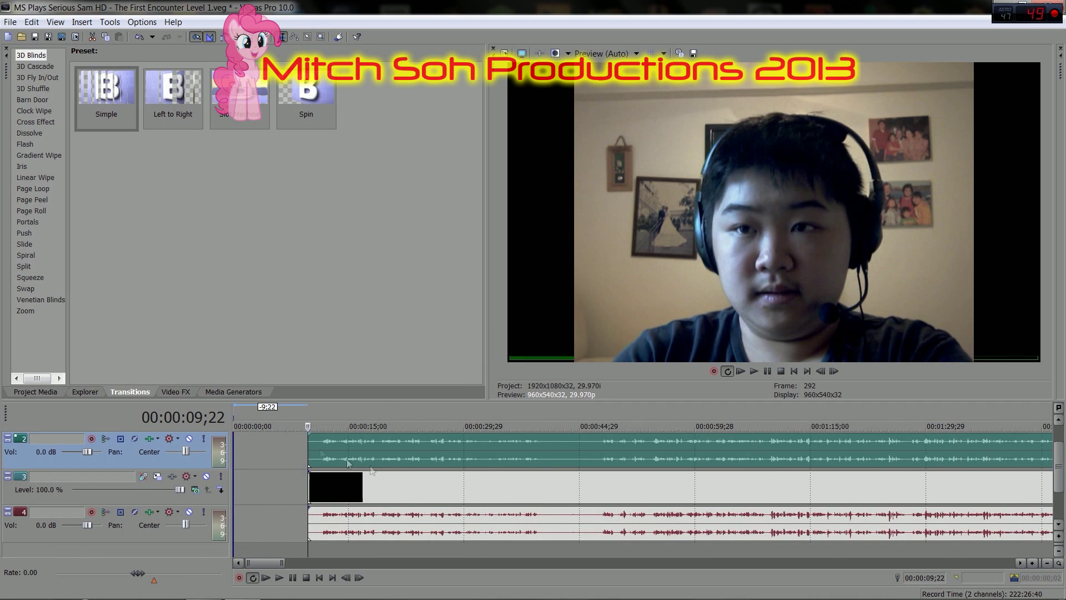
drag(273, 460, 423, 458)
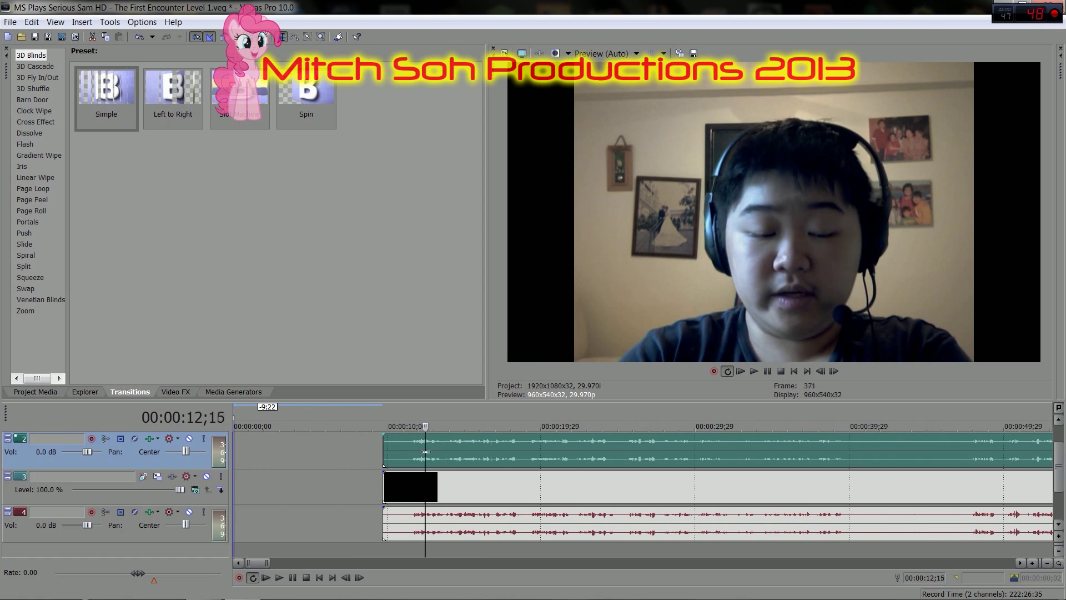
click(409, 457)
drag(383, 454, 408, 455)
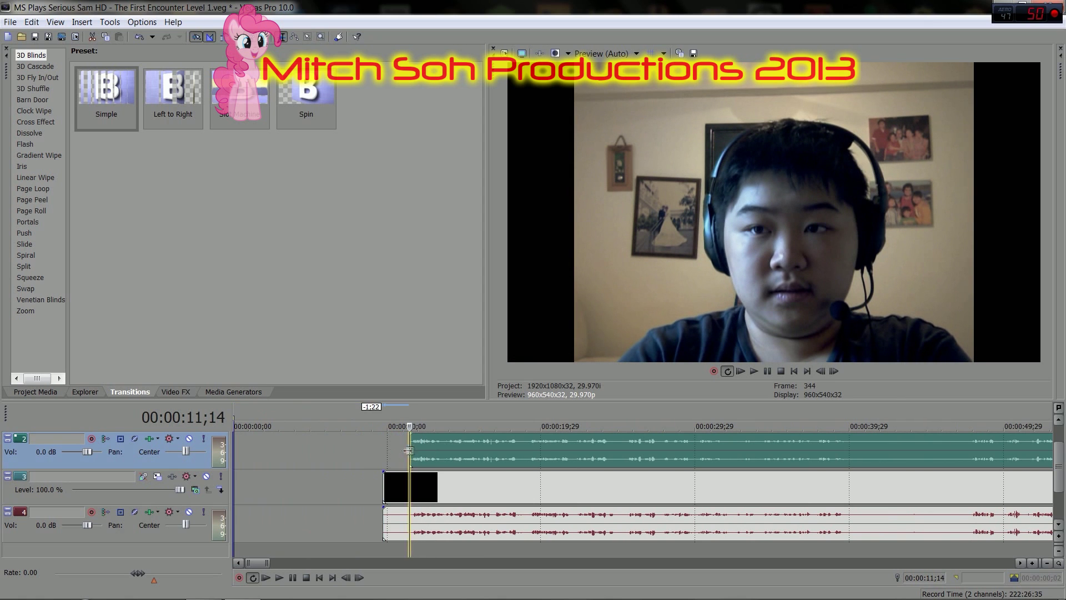
drag(384, 489, 409, 490)
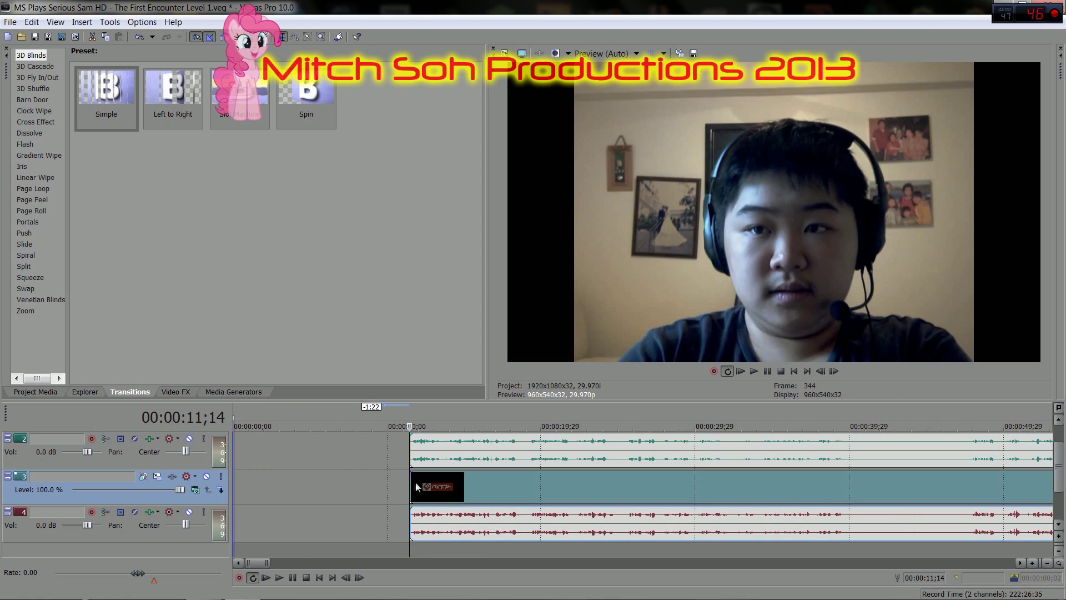
click(416, 482)
mouse_move(449, 441)
mouse_down()
mouse_move(430, 453)
mouse_move(261, 454)
mouse_up()
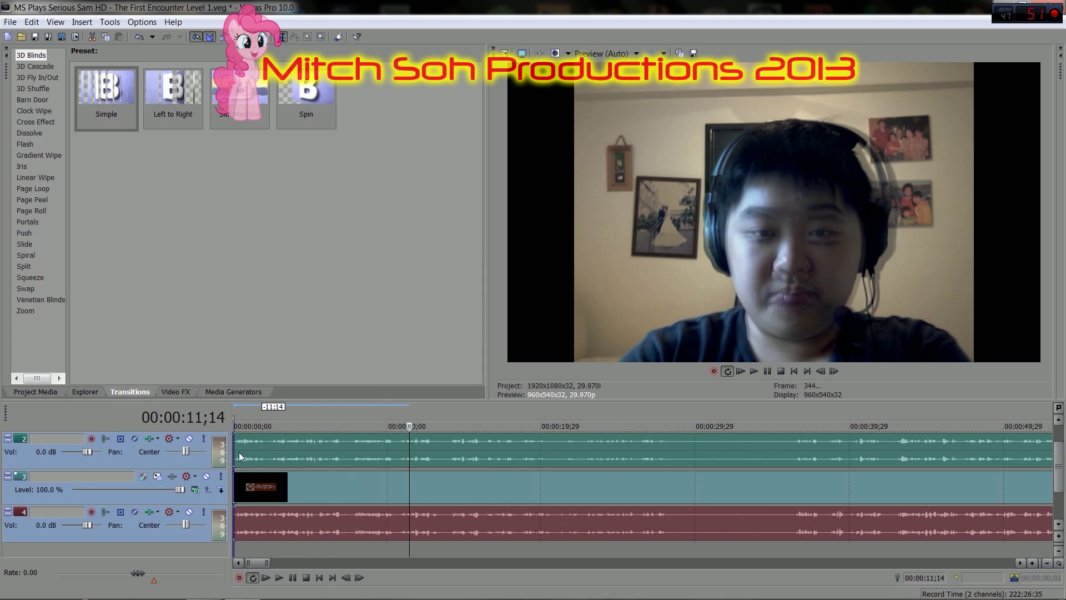
scroll(419, 482, down, 10)
scroll(420, 482, down, 2)
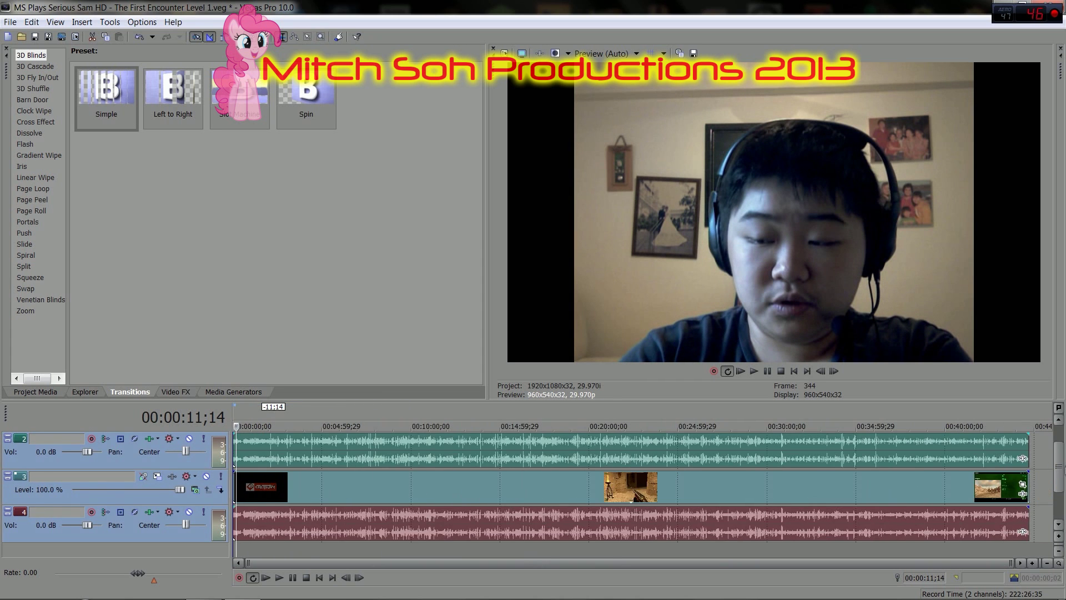
scroll(549, 476, up, 2)
click(589, 459)
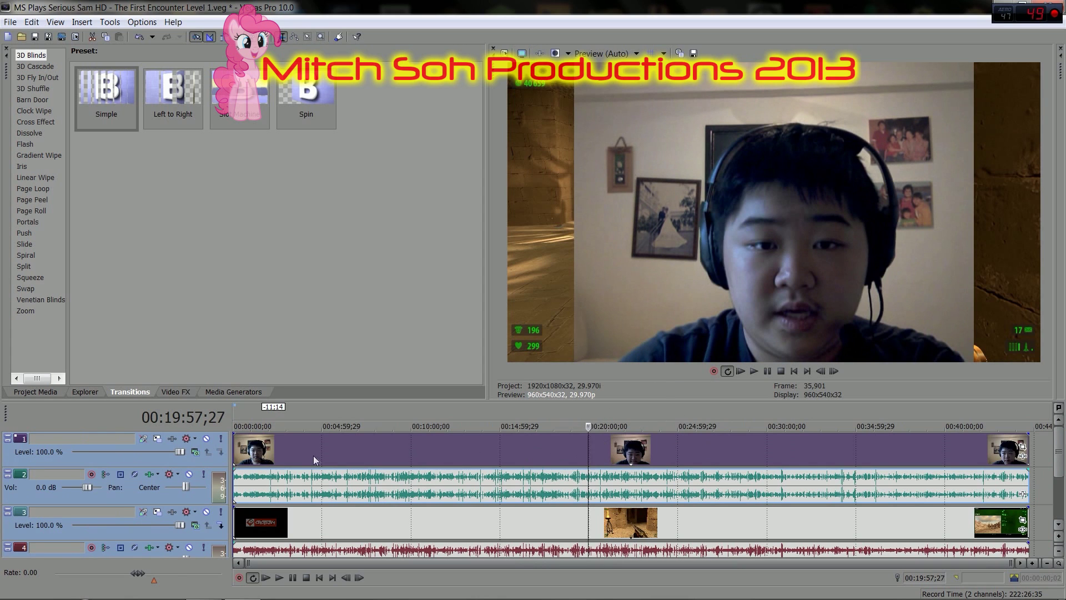
click(410, 454)
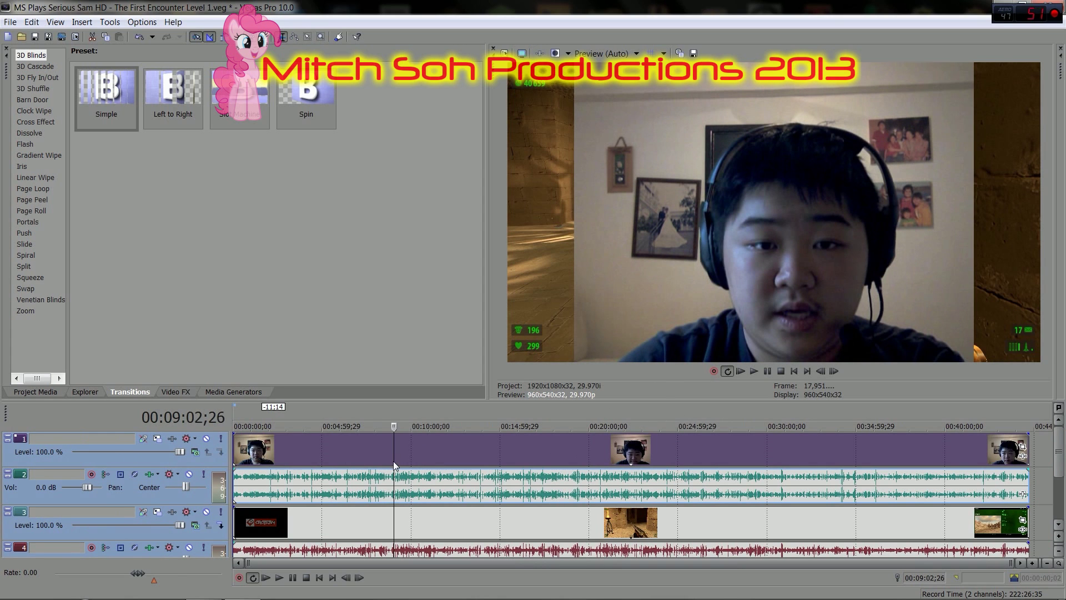
drag(410, 455, 390, 460)
click(750, 368)
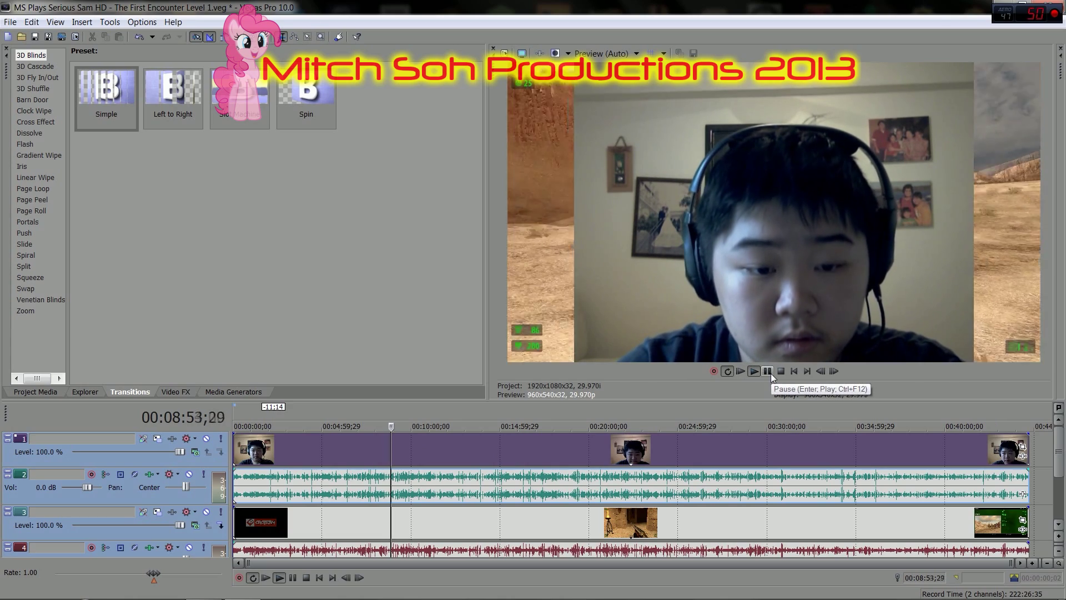
click(766, 372)
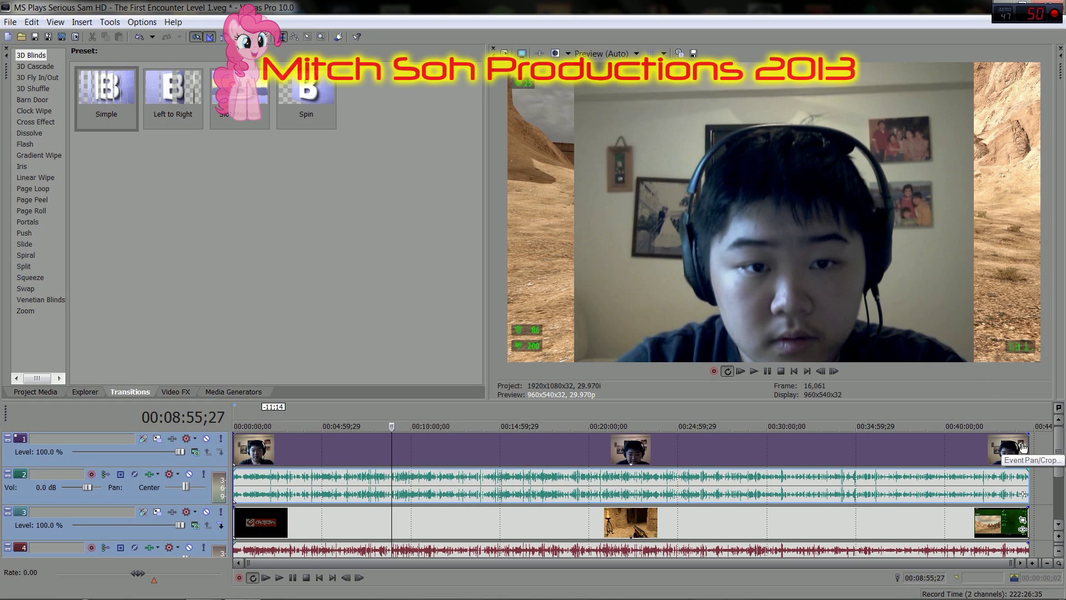
- Give the webcam event the 16:9 Widescreen Pan/Crop preset and enlarge its crop frame
click(1023, 449)
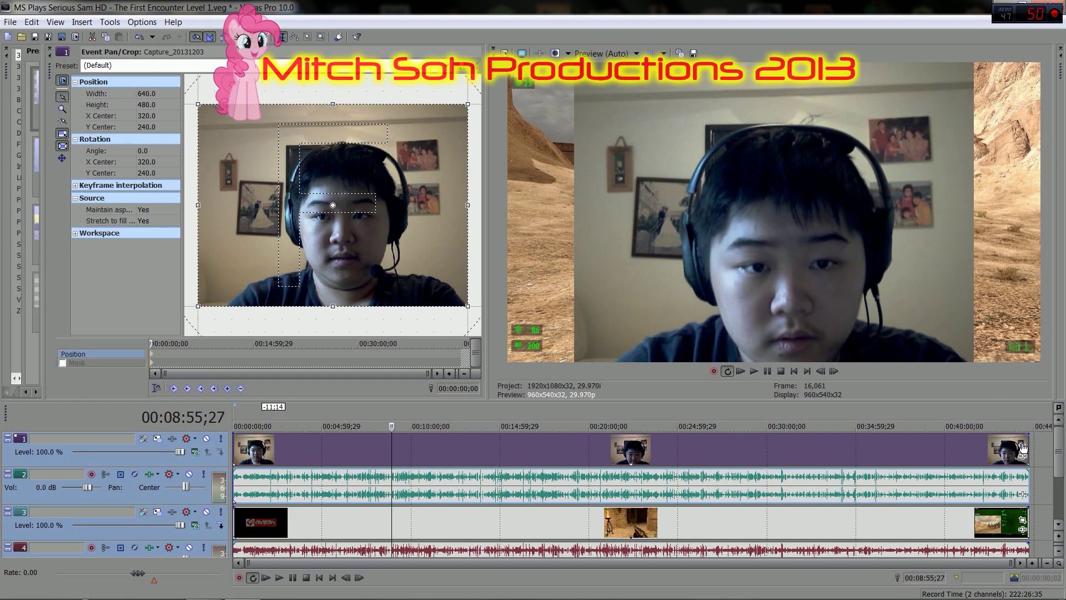
double_click(50, 77)
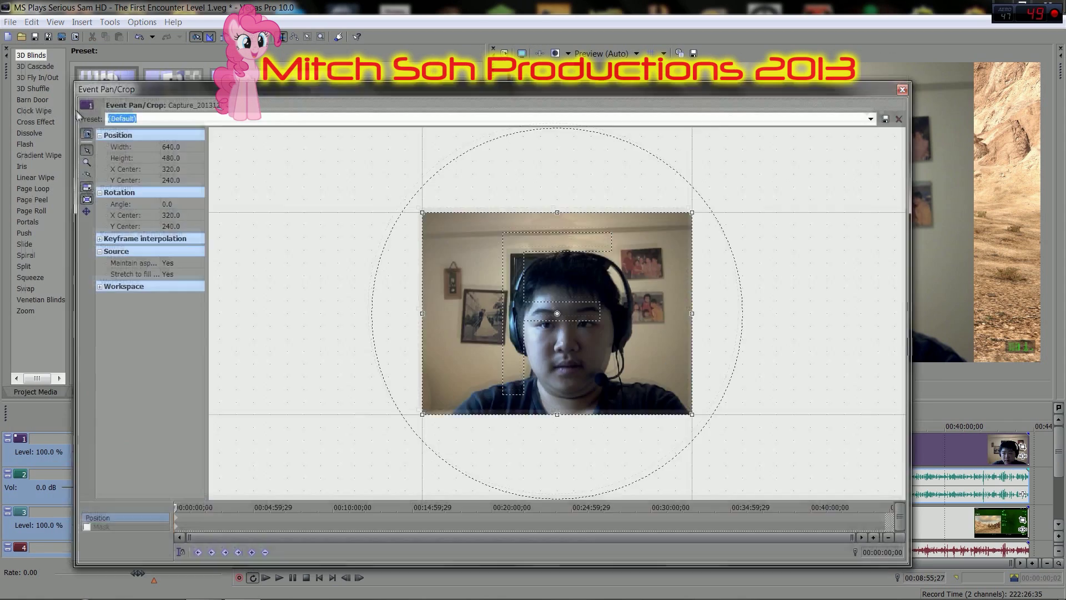
click(858, 125)
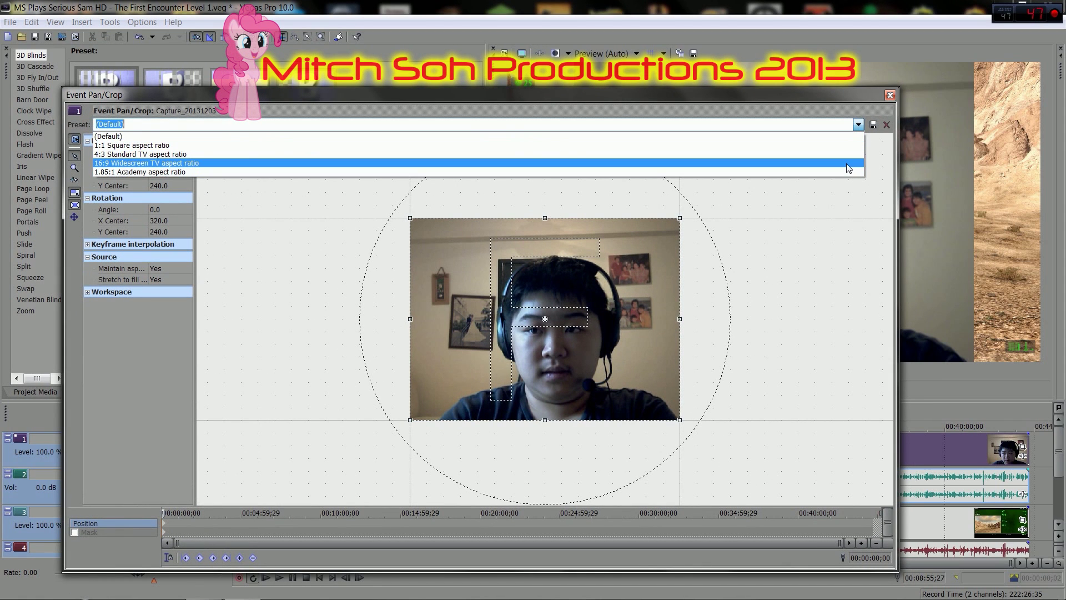
click(847, 168)
scroll(582, 293, down, 2)
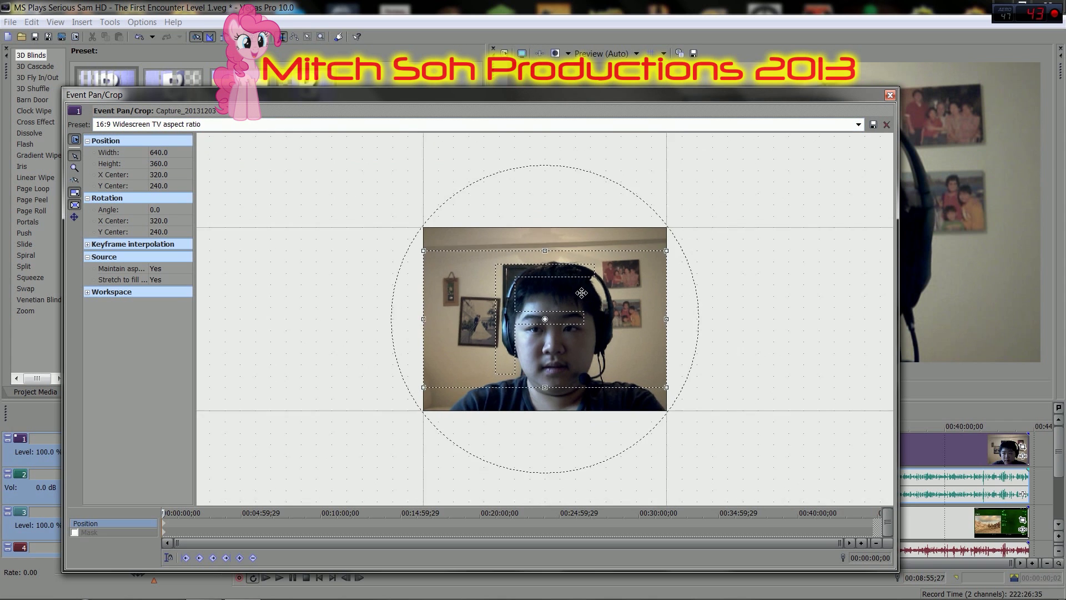
scroll(582, 294, down, 2)
scroll(582, 294, down, 2)
scroll(581, 294, down, 1)
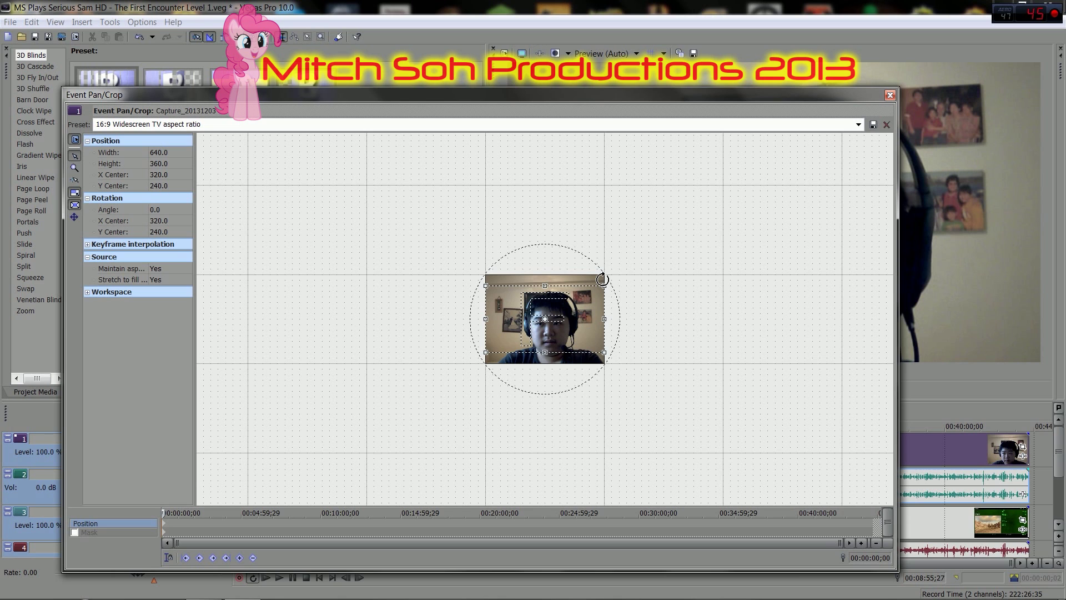
drag(603, 286, 839, 185)
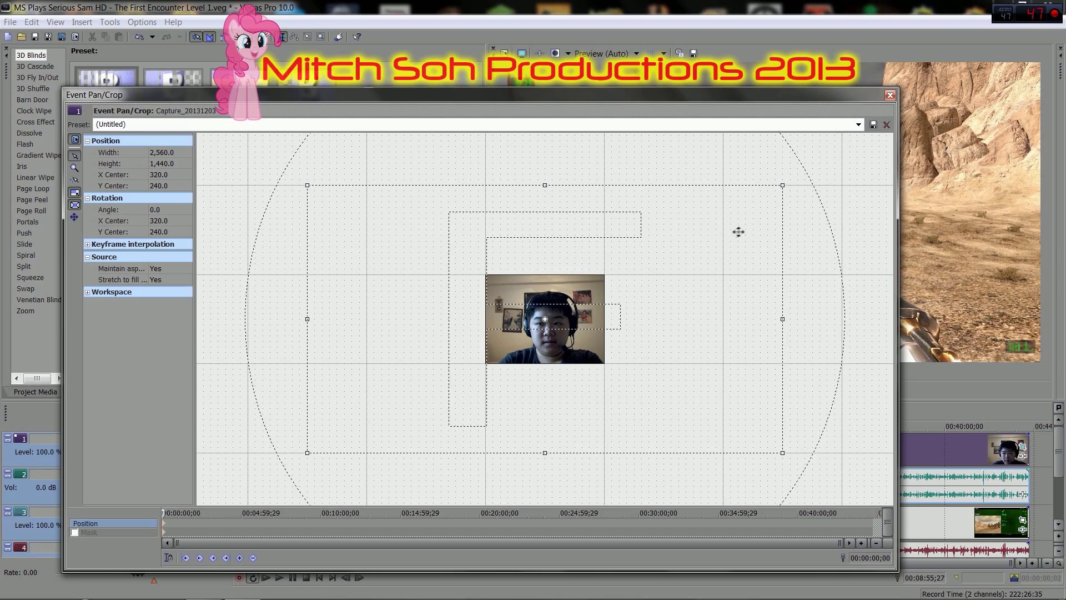
- Enlarge the webcam crop frame further, position the webcam top-right, and close Pan/Crop
mouse_move(773, 96)
mouse_down()
mouse_move(546, 298)
mouse_move(517, 394)
mouse_up()
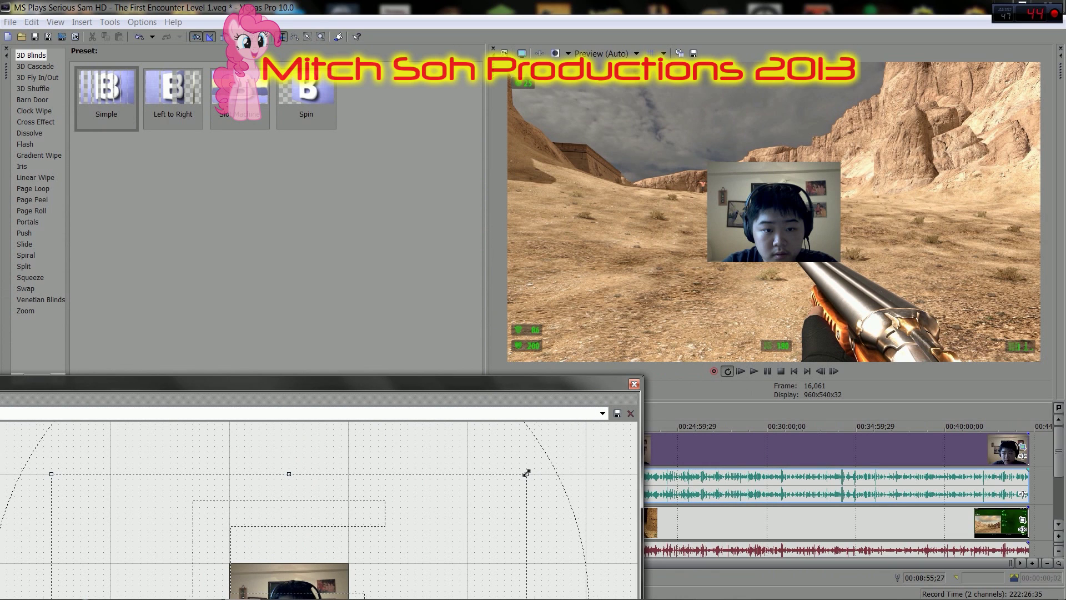
drag(526, 473, 603, 414)
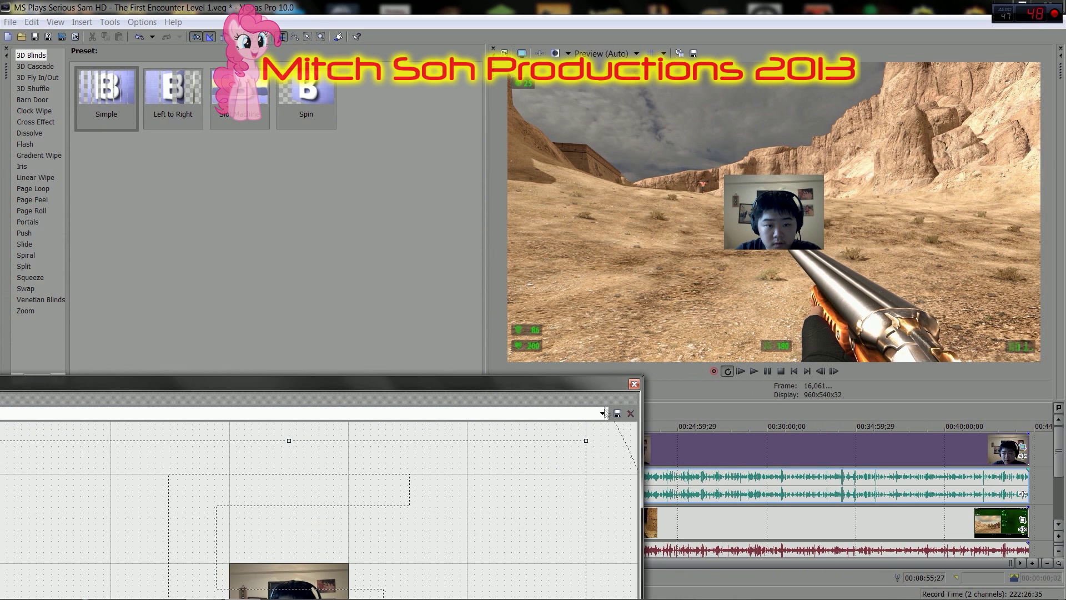
drag(599, 394, 612, 181)
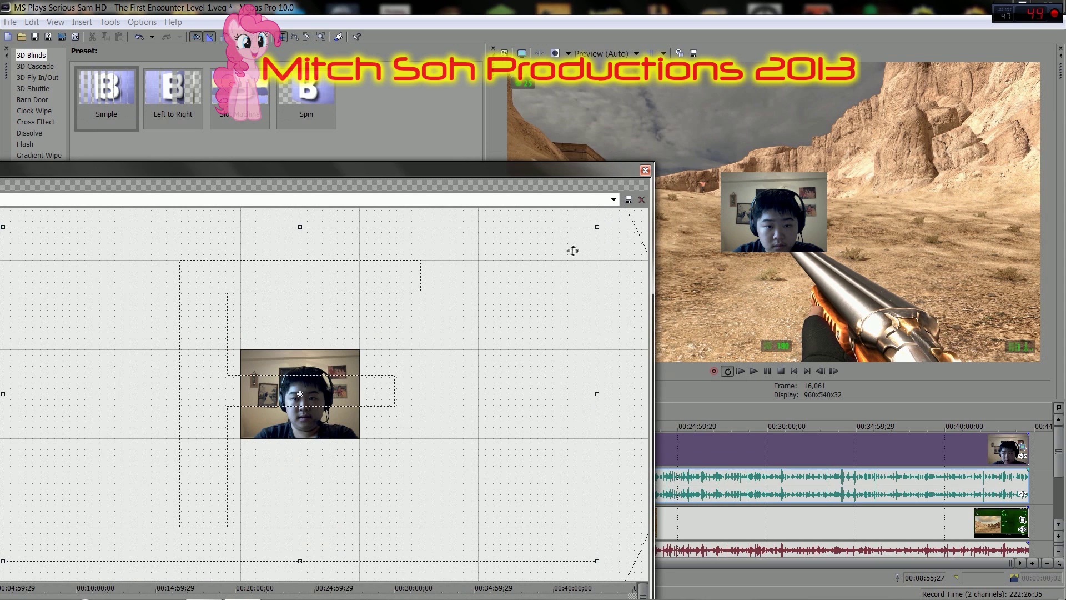
mouse_move(588, 249)
mouse_down()
mouse_move(507, 309)
mouse_move(349, 370)
mouse_up()
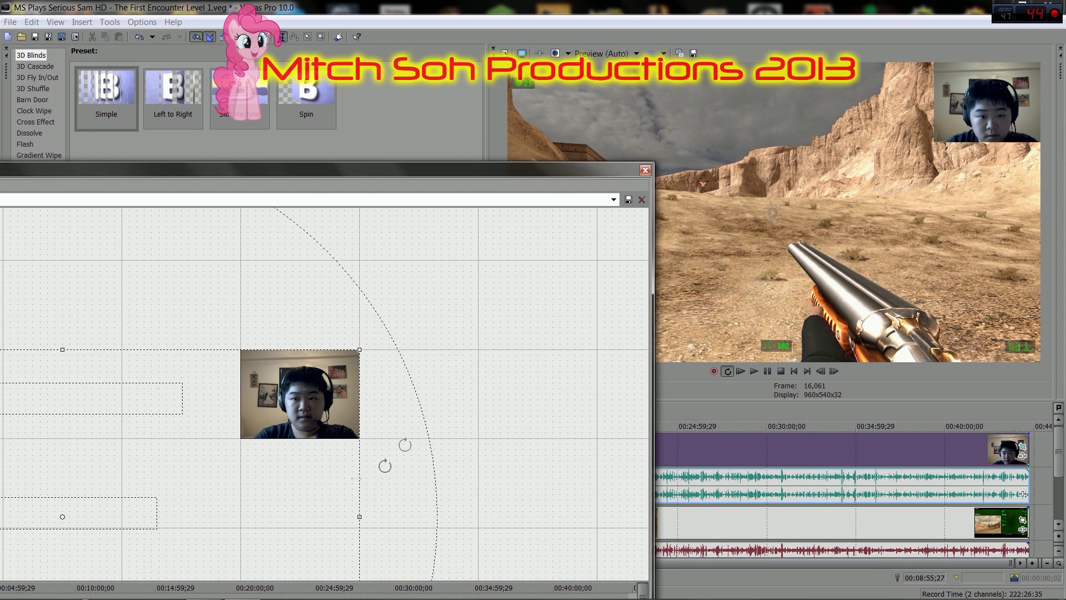
click(646, 170)
- Play the project to preview the top-right webcam overlay on the gameplay
click(755, 371)
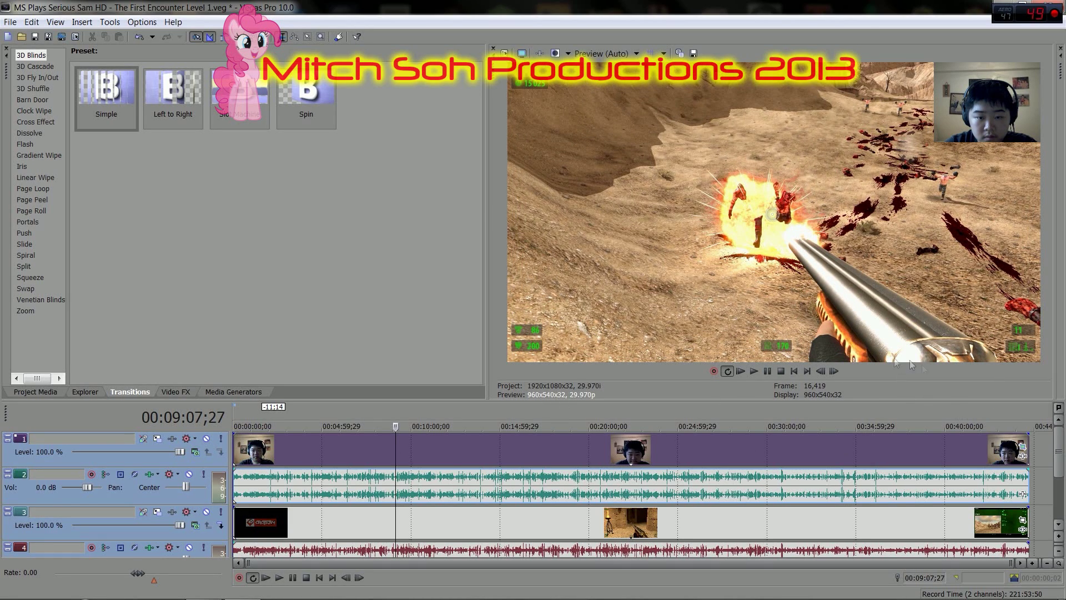
scroll(1058, 441, down, 1)
scroll(1058, 442, up, 1)
scroll(235, 500, down, 1)
scroll(235, 500, up, 1)
scroll(234, 500, down, 2)
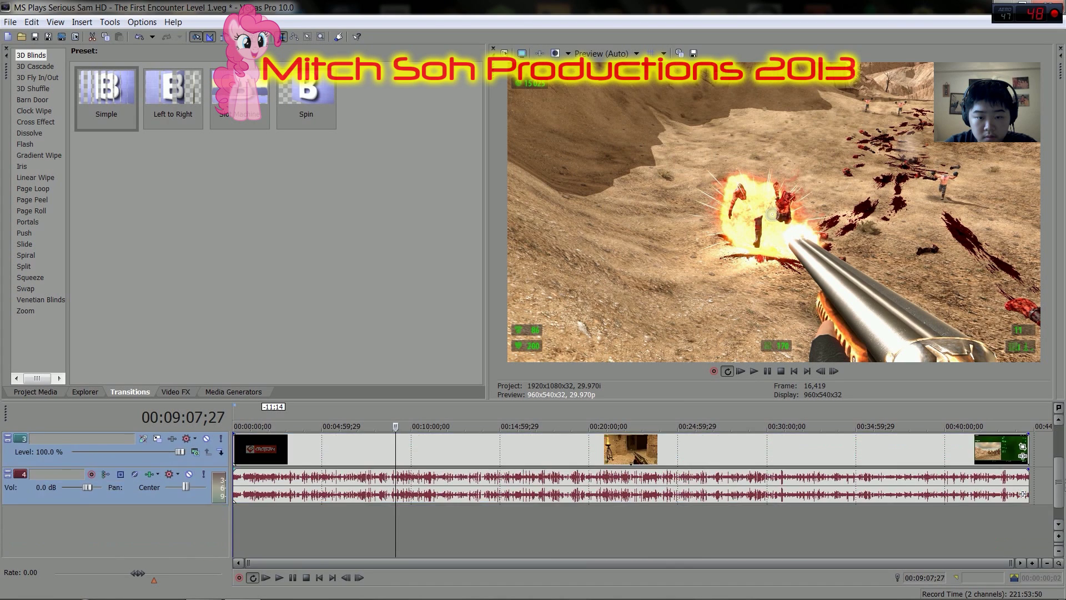
scroll(234, 500, up, 2)
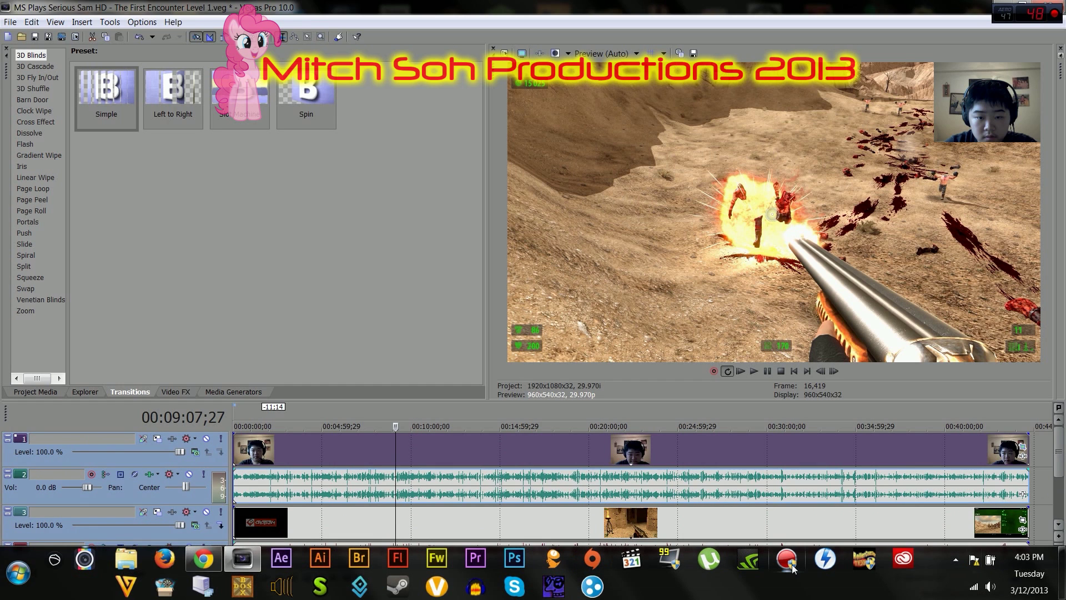
- Open Action! from the tray overflow and set Microphone to Do not record
click(956, 560)
click(910, 448)
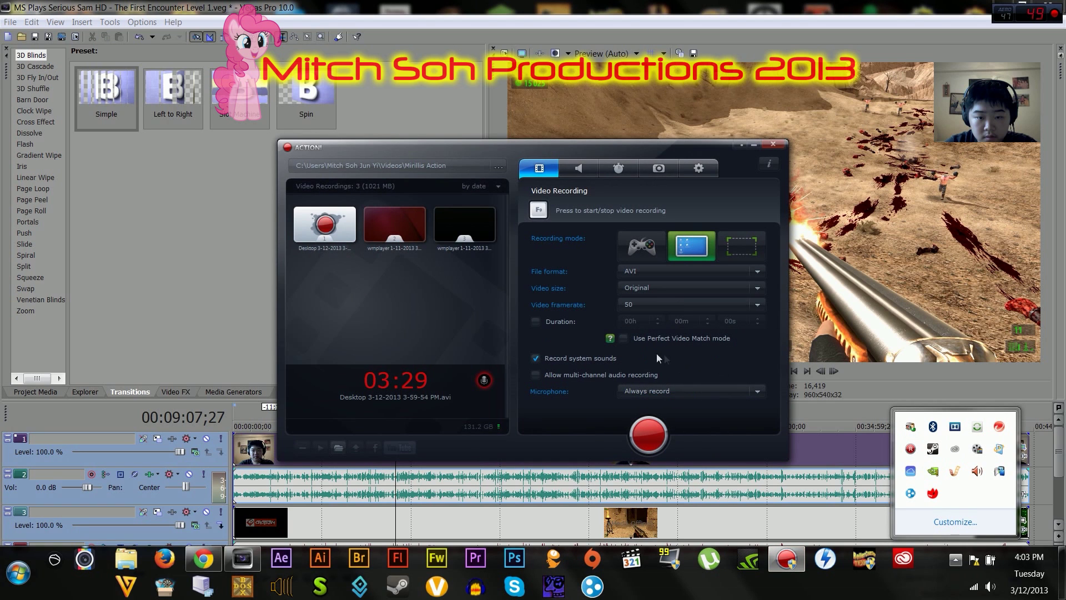
click(656, 388)
- Check the Audio Recording tab, then close the Action! window
click(579, 167)
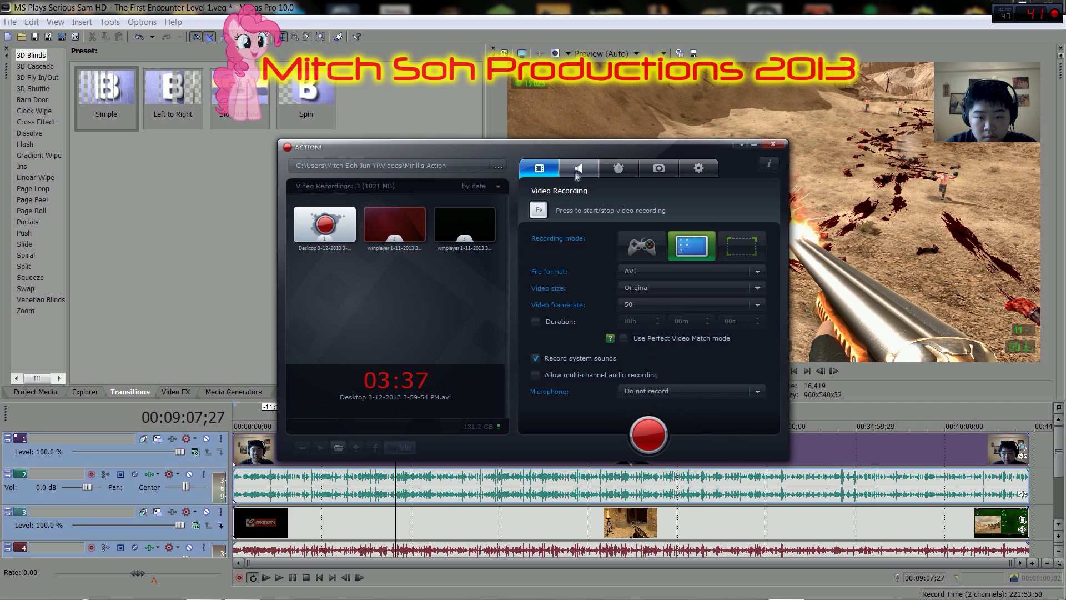
click(657, 304)
click(539, 167)
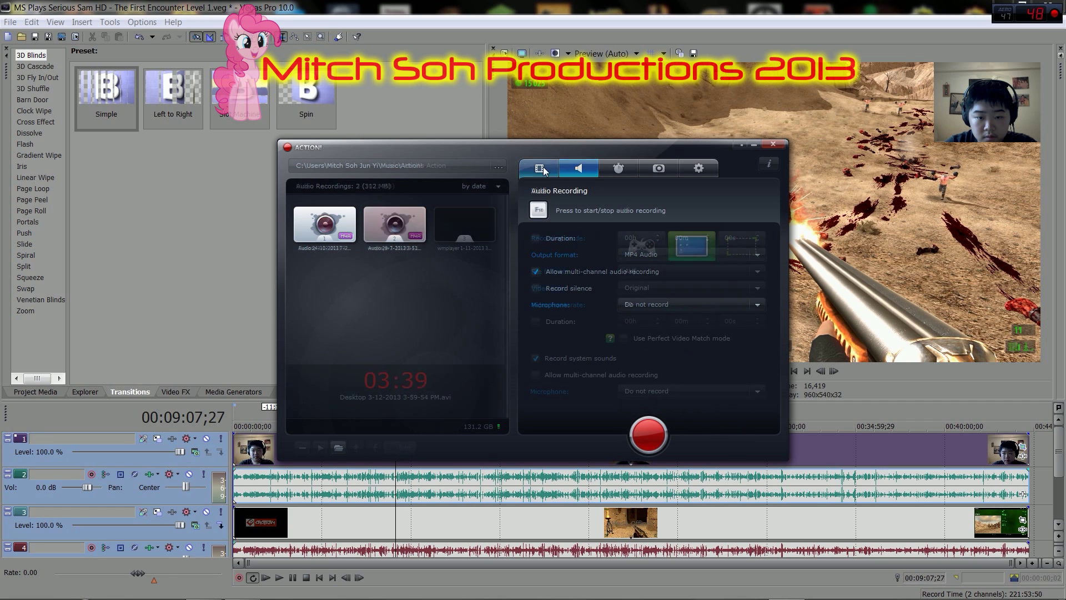
click(744, 146)
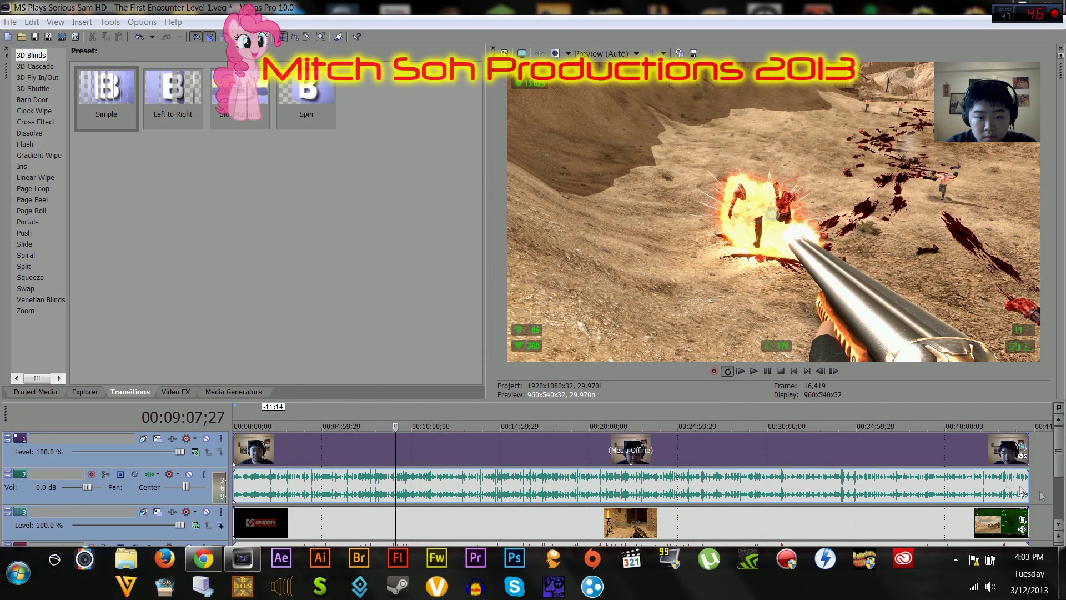
- Play a few seconds of the overlay, stop, and place the playhead near 00:41:49;29
click(754, 370)
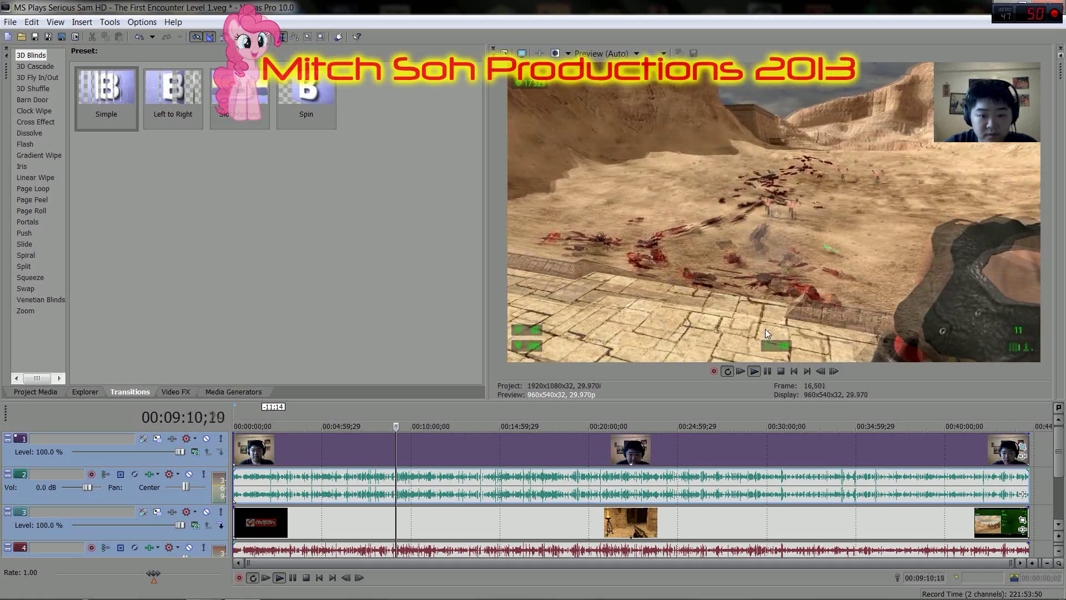
key(Return)
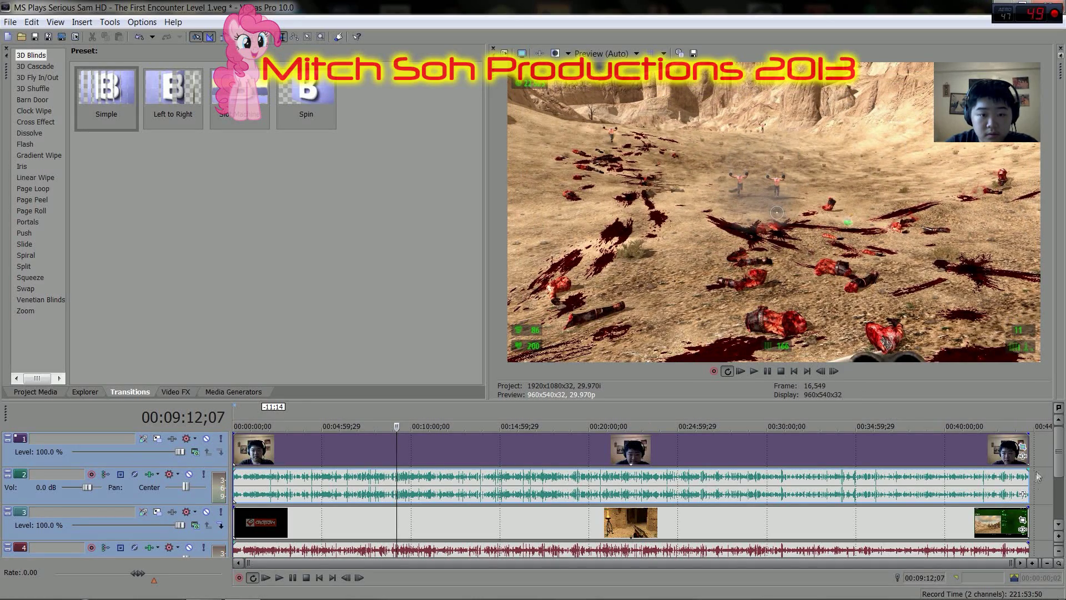
click(978, 482)
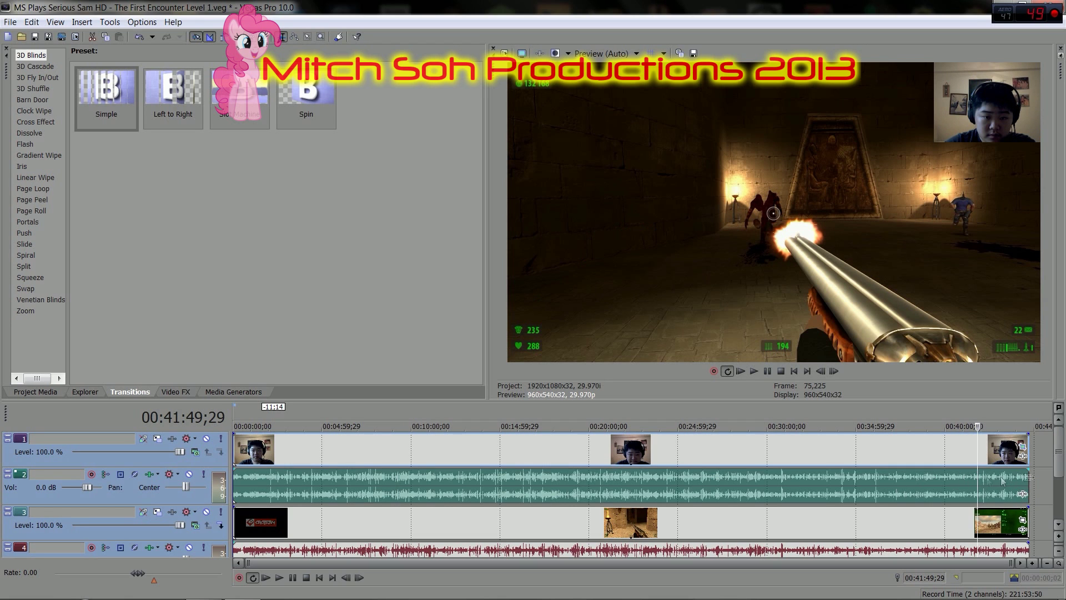
- Delete track 2, the duplicate webcam audio track
right_click(975, 477)
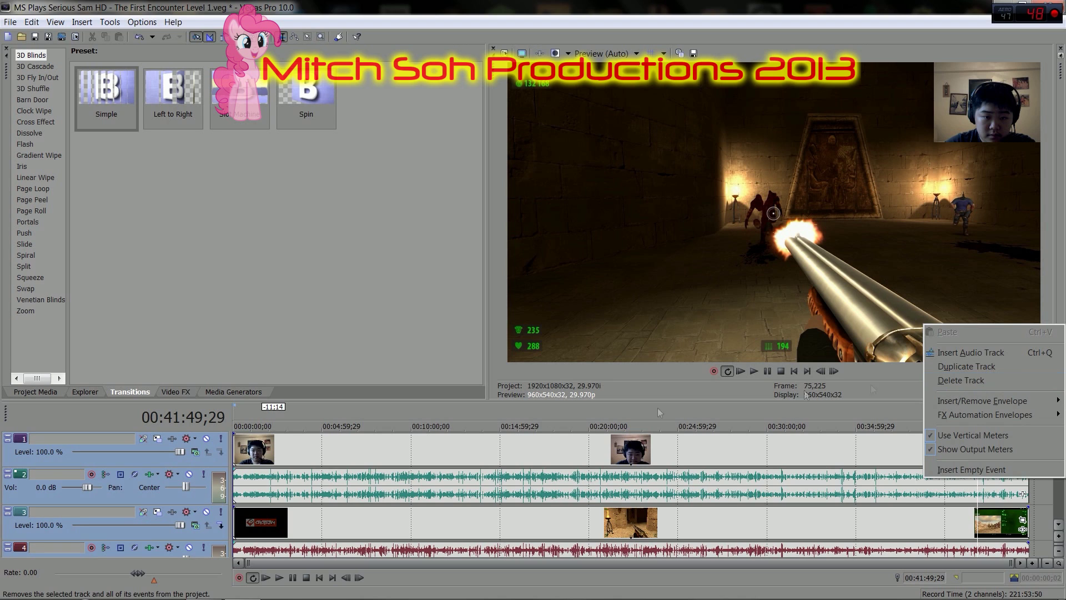
click(209, 503)
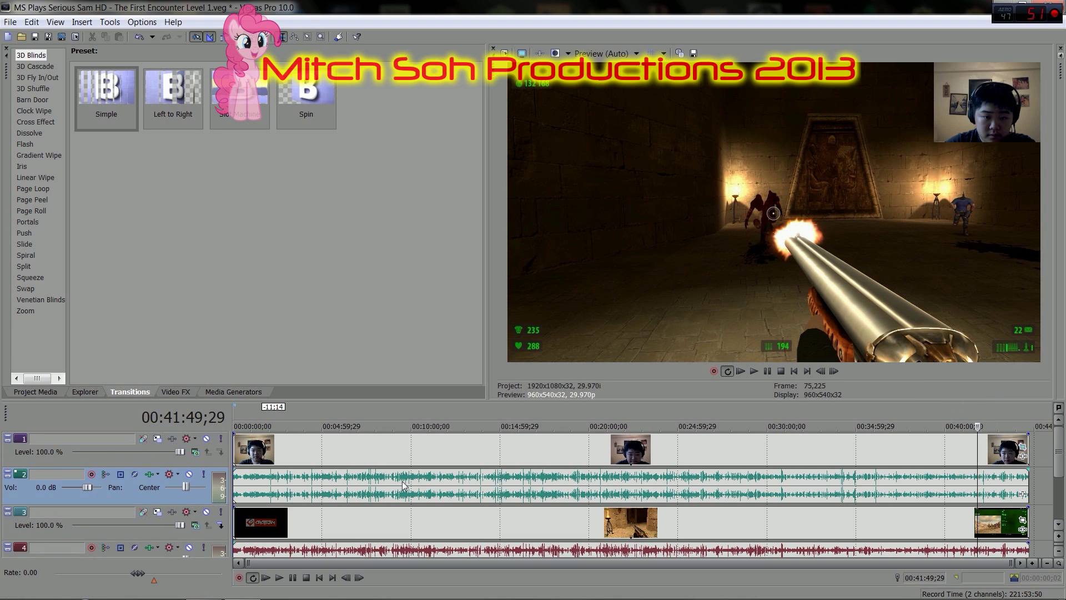
right_click(1045, 479)
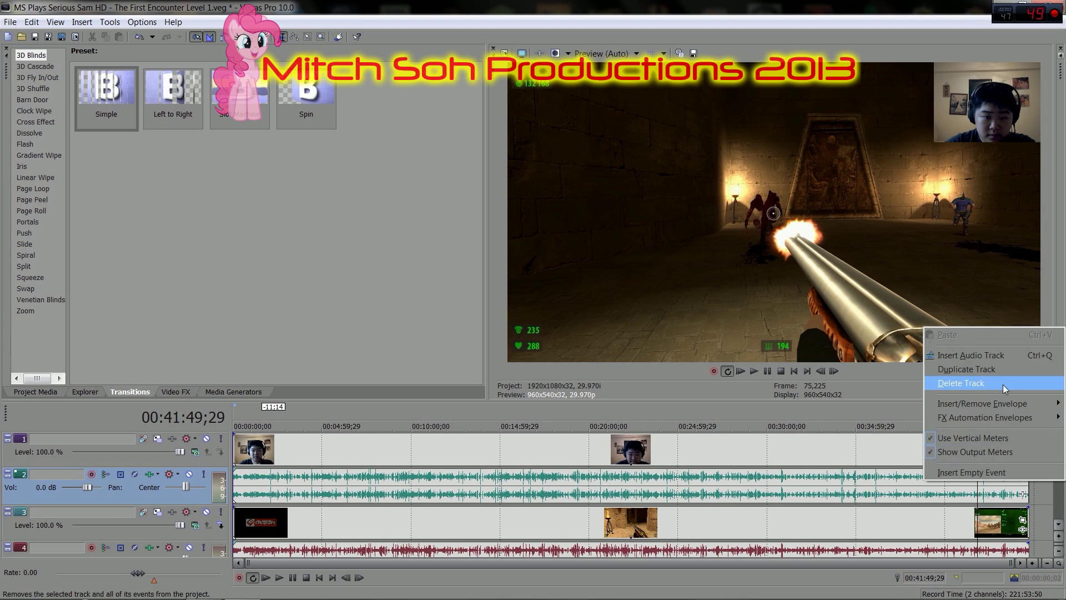
click(961, 383)
- Play and stop the project from about 22 minutes to check the audio
click(625, 450)
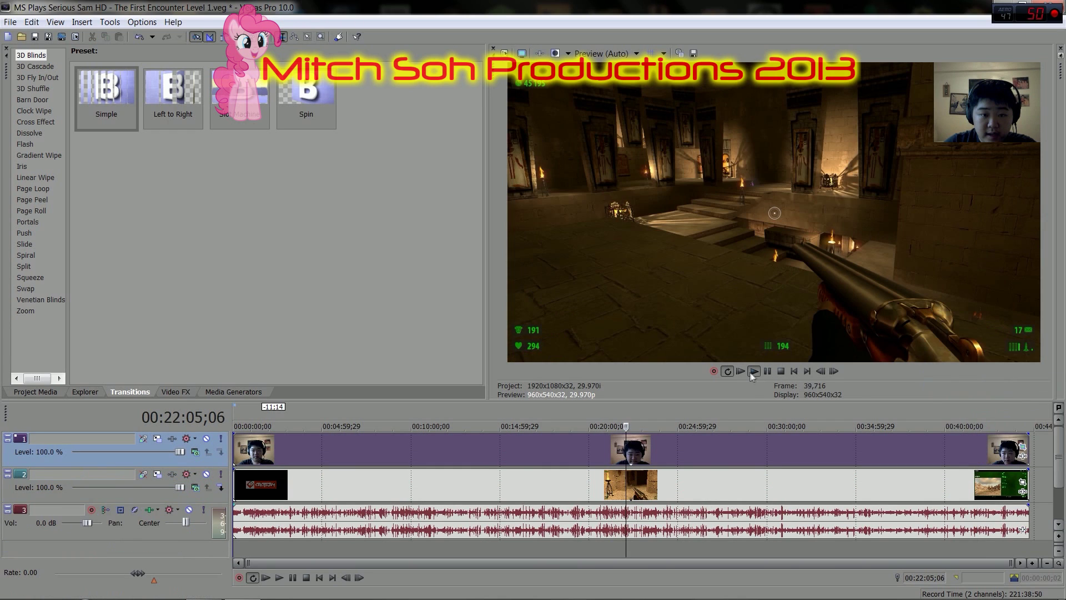
click(753, 370)
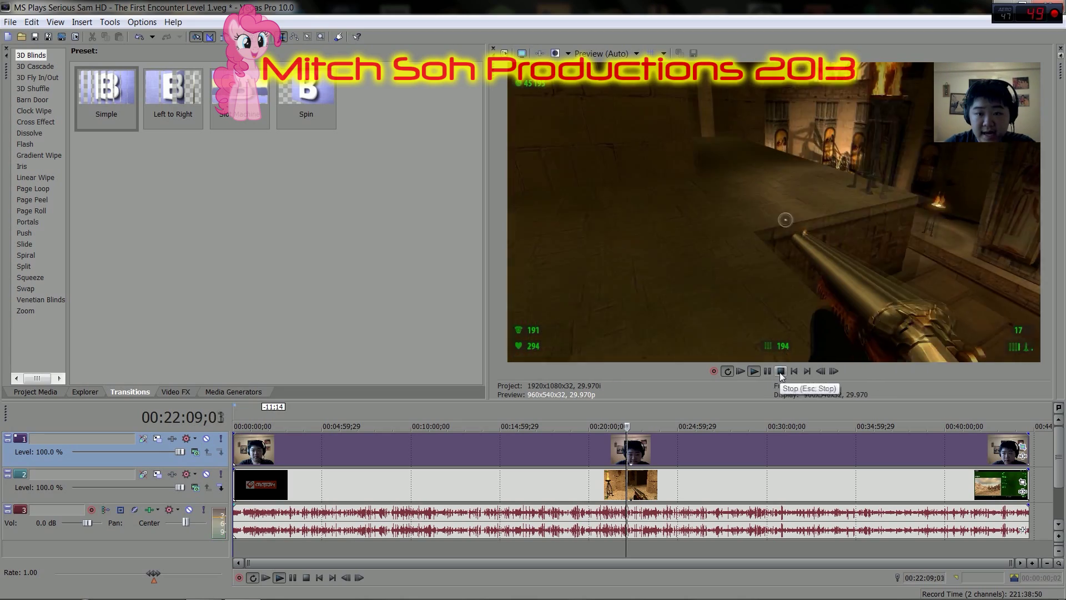
click(767, 371)
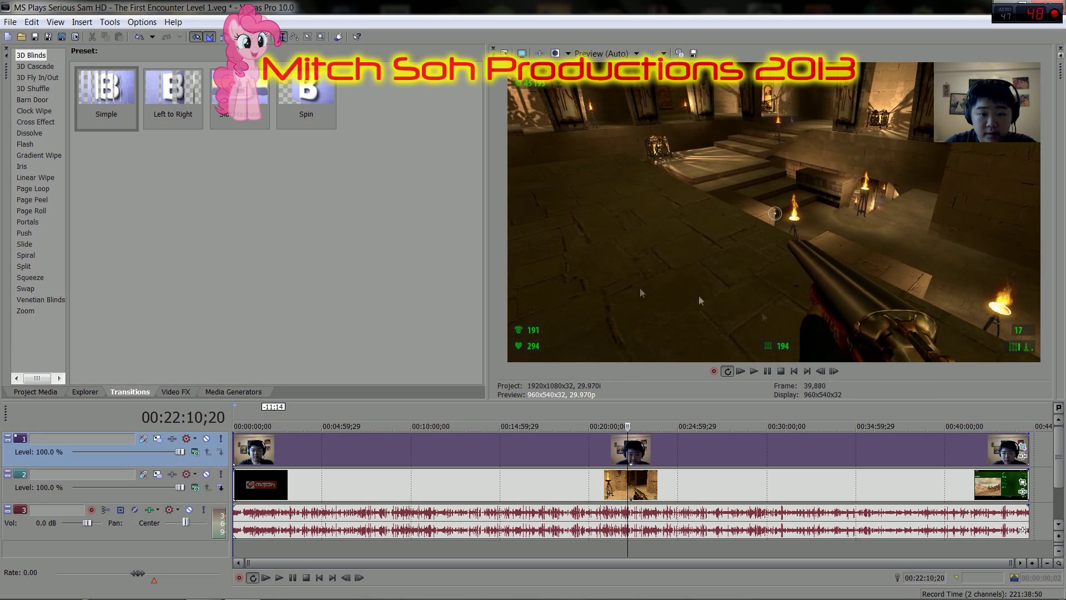